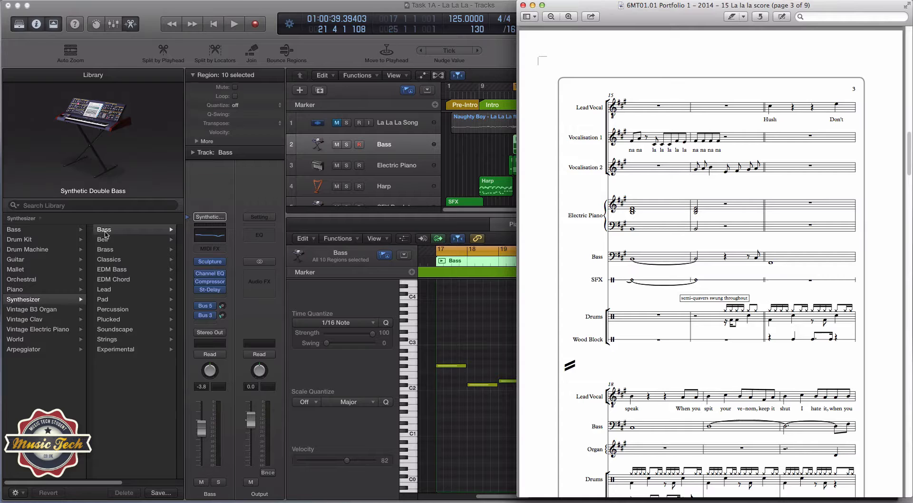
# Step: Reveal the synthesizer bass patches in the Library and inspect the Bass track's Sculpture and Channel EQ plug-ins
pyautogui.moveTo(63, 483); pyautogui.dragTo(125, 483)
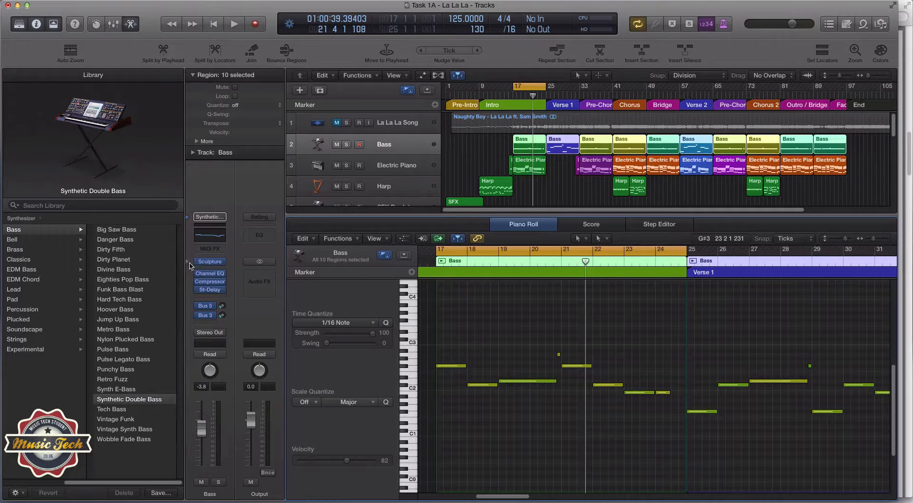
pyautogui.click(209, 264)
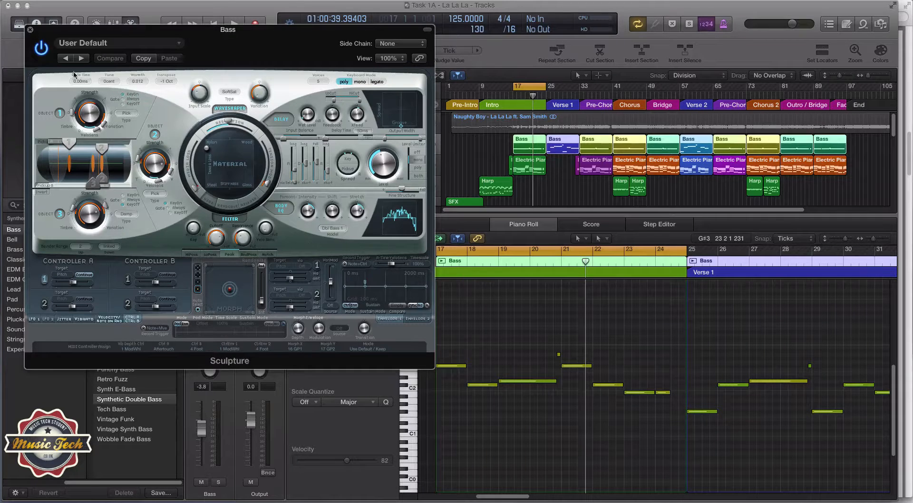
pyautogui.click(30, 30)
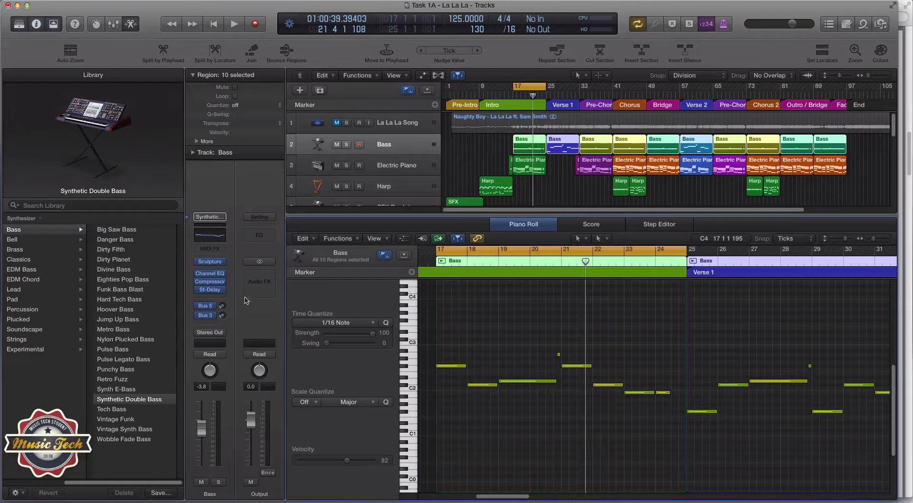
pyautogui.click(209, 237)
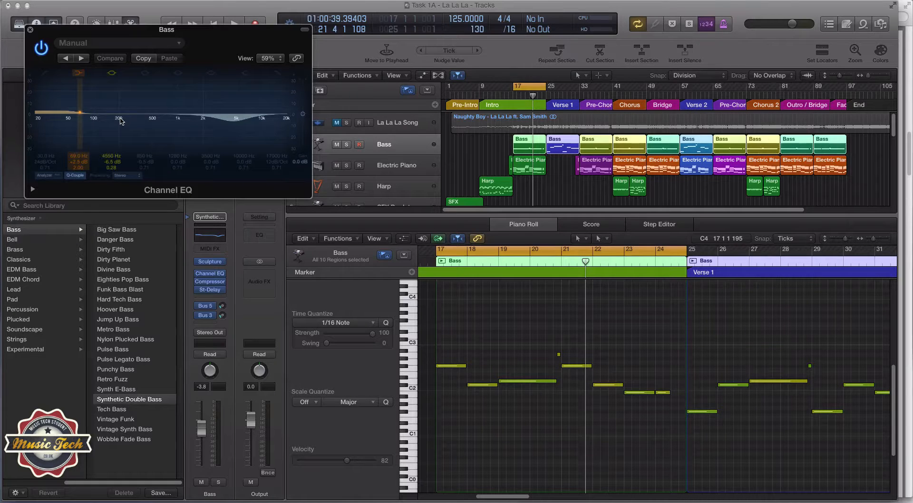
pyautogui.click(30, 30)
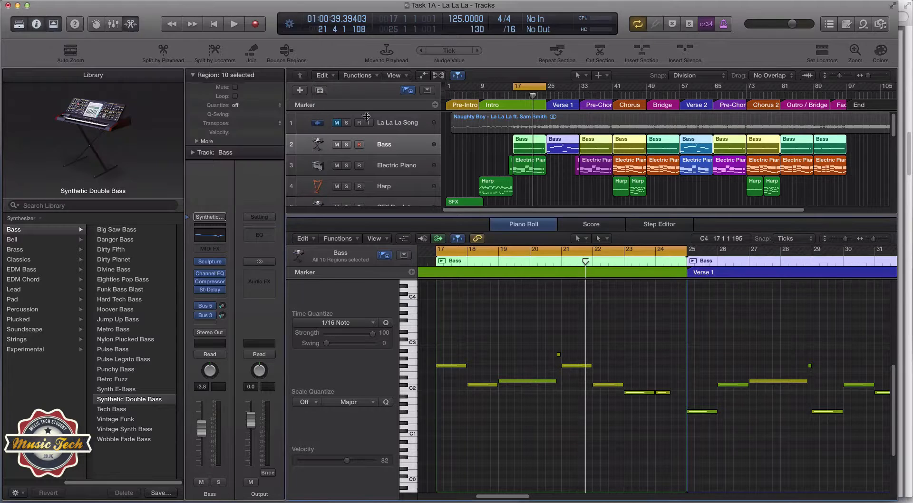
# Step: Turn off the cycle area and play the soloed La La La Song track from bar 17, clearing its solo after stopping
pyautogui.click(520, 86)
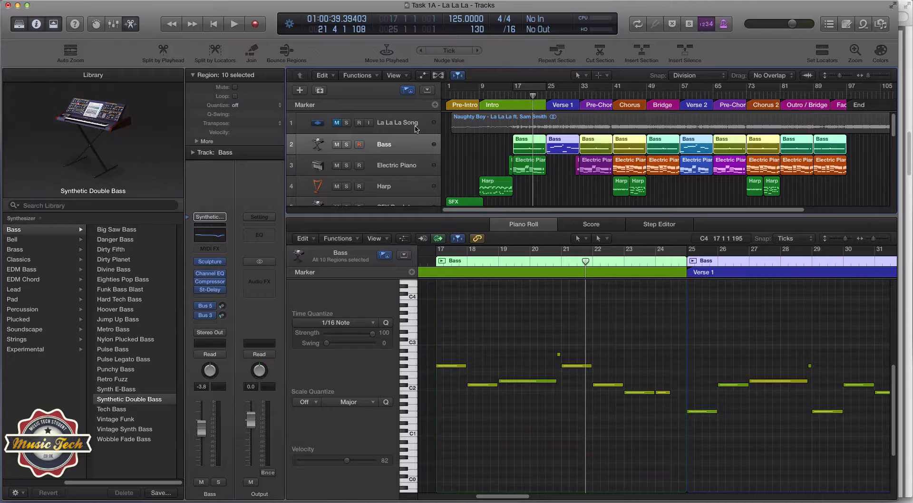
pyautogui.click(346, 123)
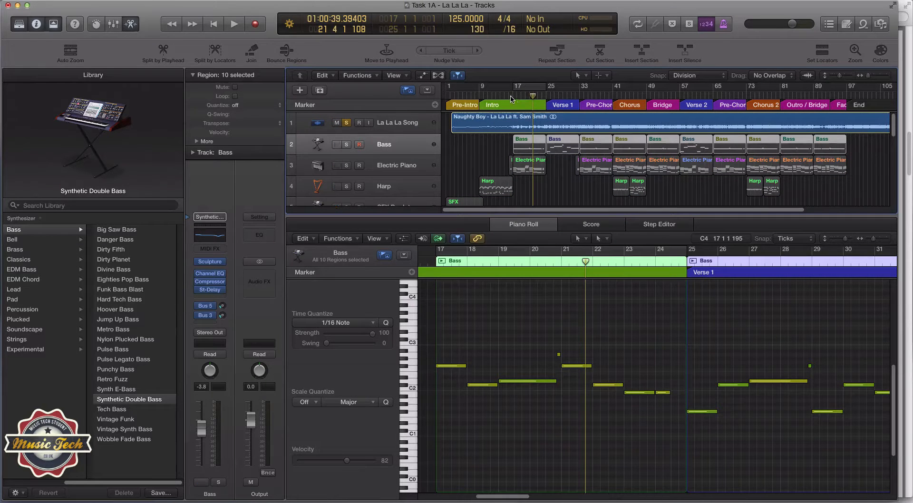
pyautogui.click(512, 98)
pyautogui.press('space')
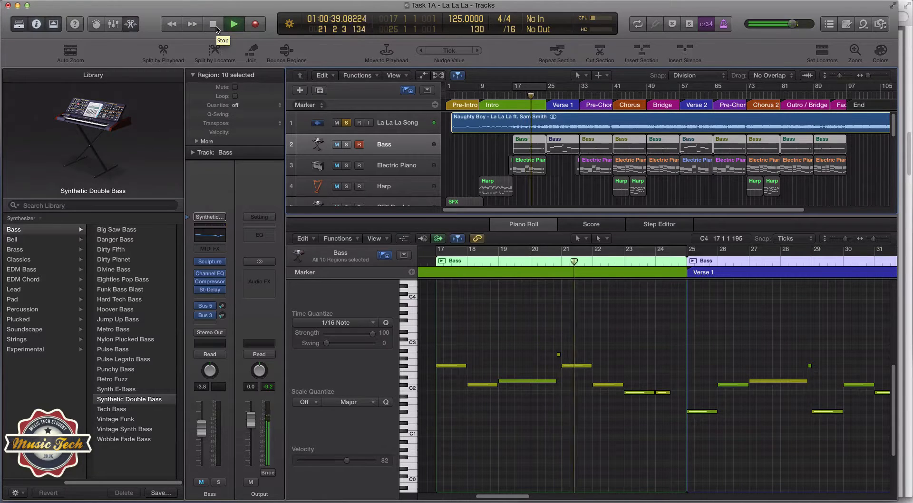
pyautogui.click(216, 27)
pyautogui.click(347, 125)
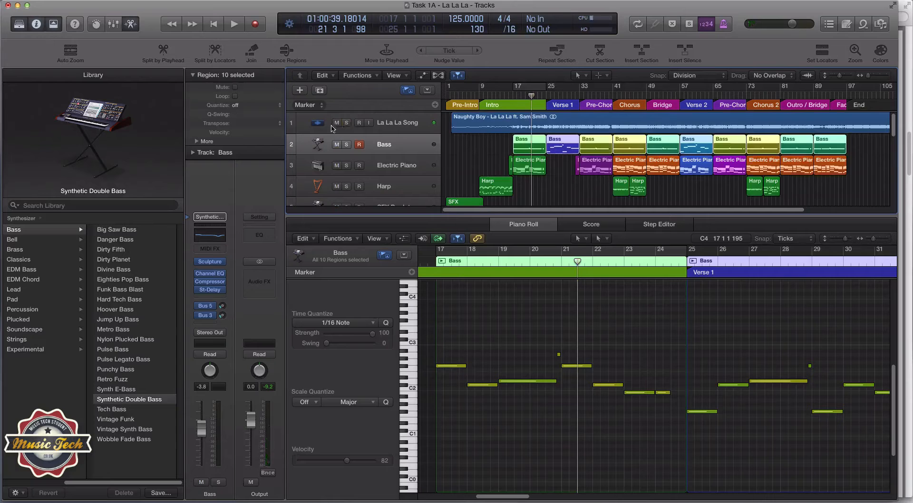
# Step: Mute the La La La Song track and play the soloed Bass from bar 17, releasing its solo during playback to hear the full mix
pyautogui.click(337, 124)
pyautogui.click(346, 144)
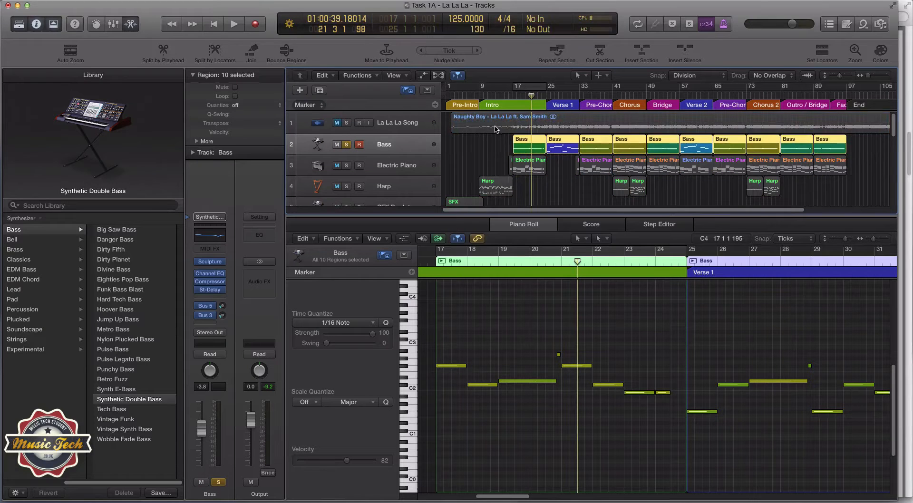
pyautogui.doubleClick(512, 98)
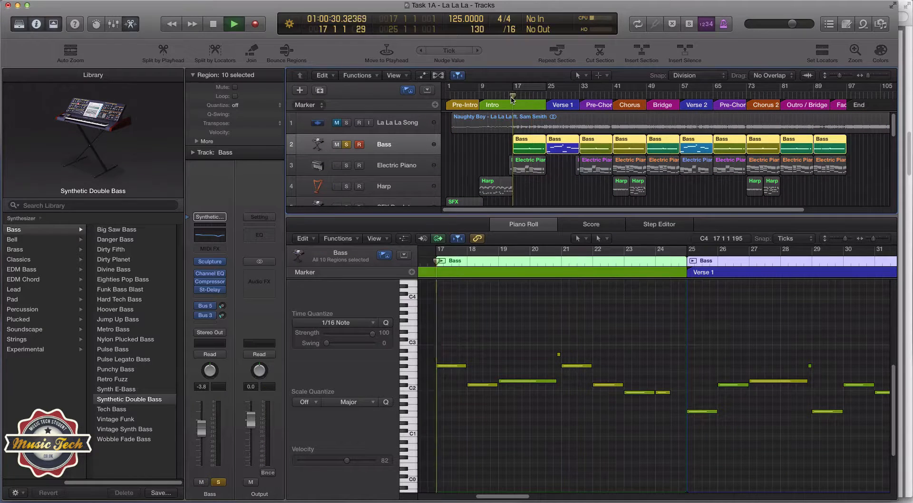
pyautogui.click(347, 144)
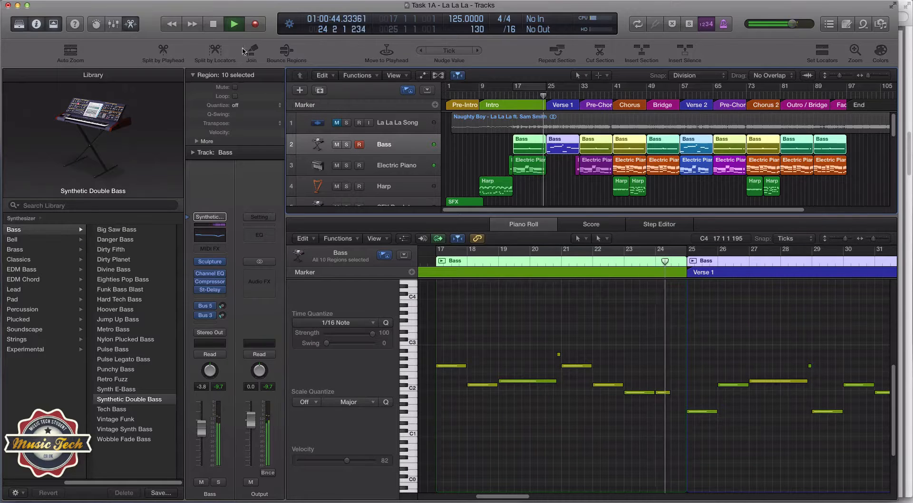
pyautogui.click(213, 24)
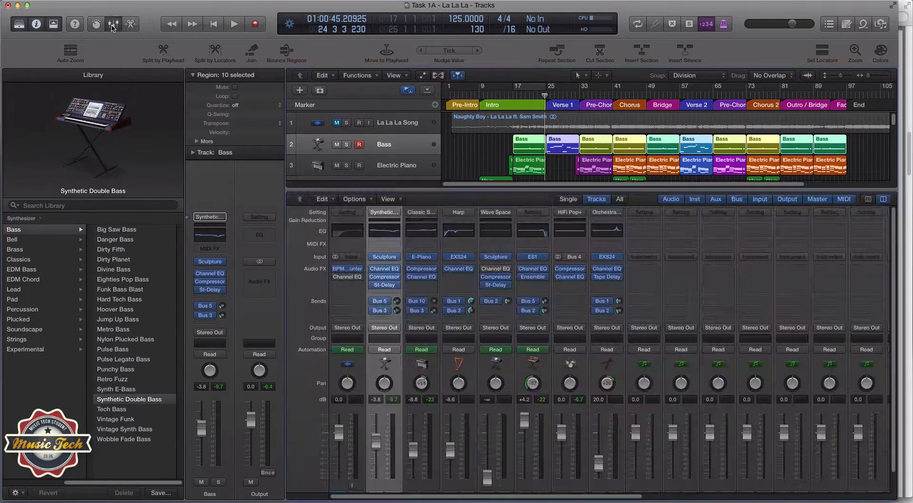
# Step: Review the channel strips in the Mixer while playing the intro from about bar 13, and close the Mixer after stopping
pyautogui.click(114, 24)
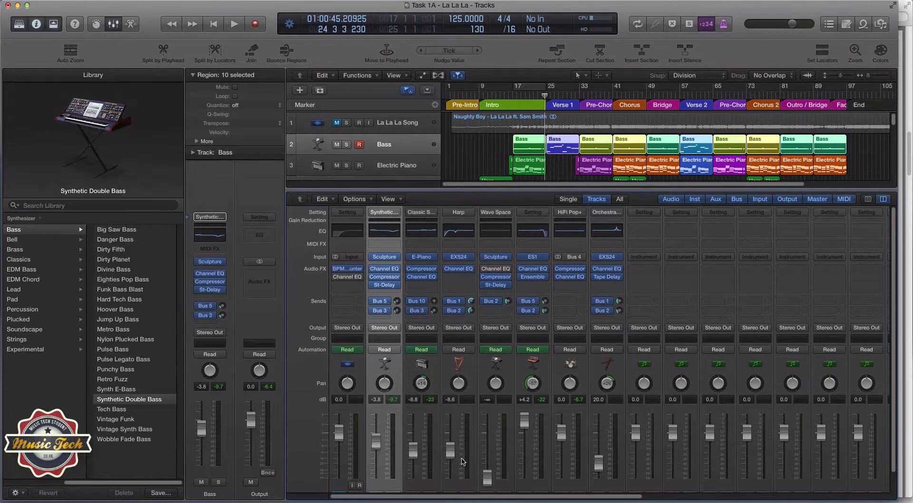
pyautogui.scroll(-2, 467, 449)
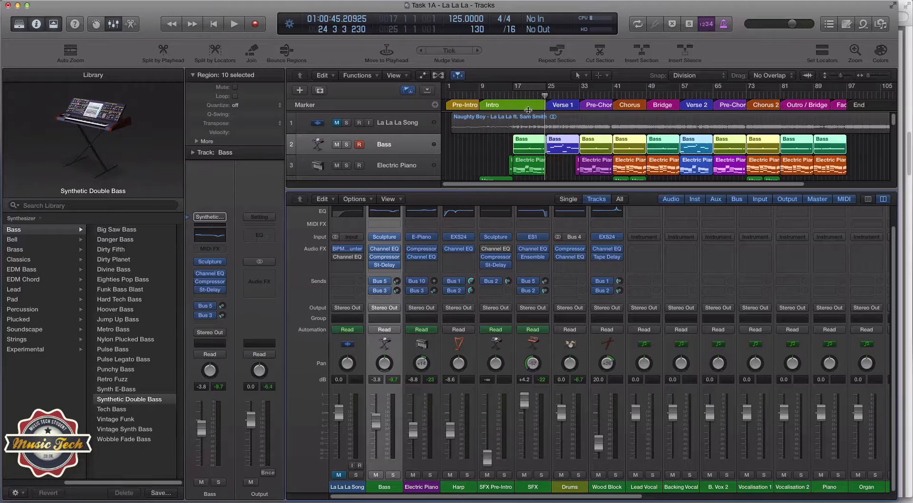
pyautogui.click(525, 95)
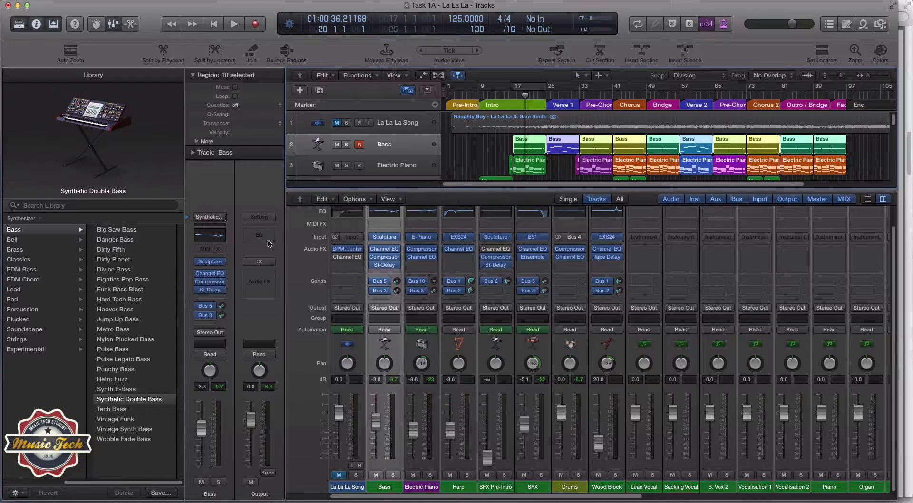
pyautogui.doubleClick(499, 98)
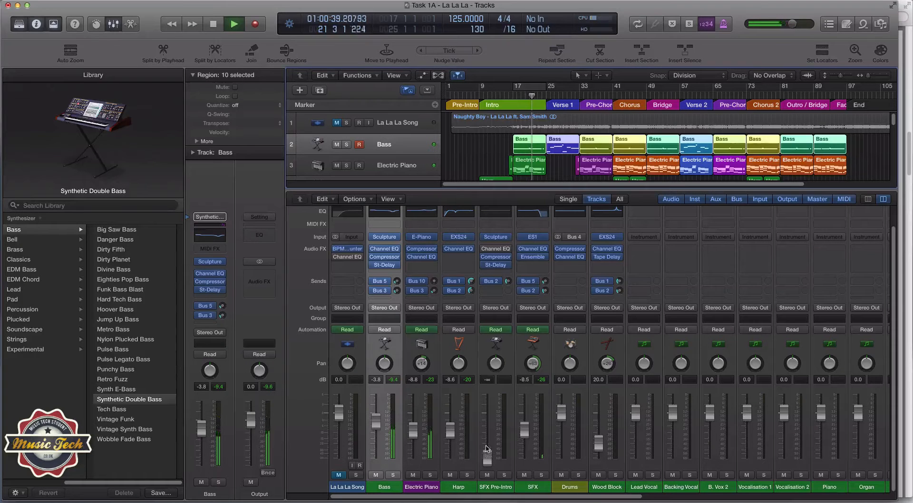
pyautogui.click(214, 30)
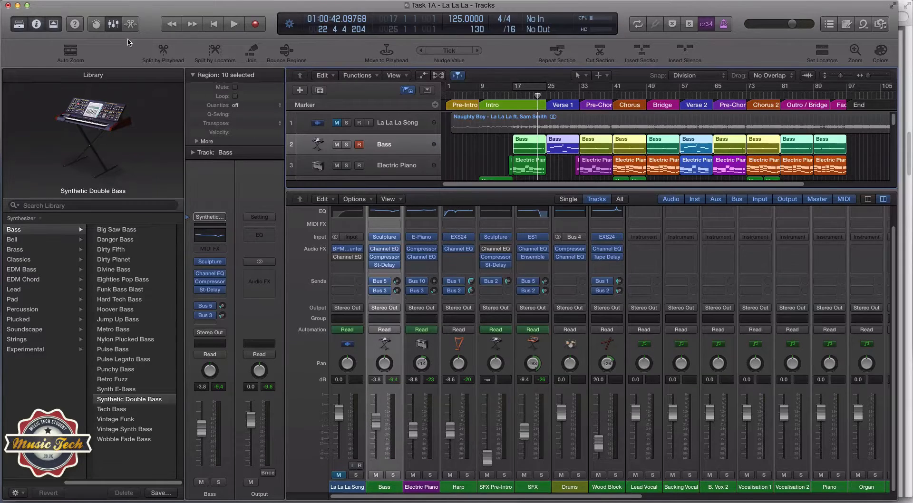
pyautogui.click(115, 25)
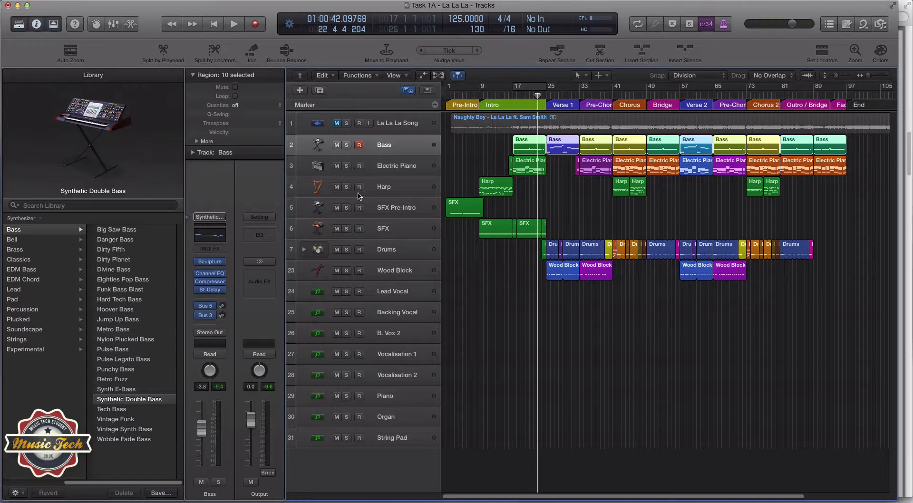
# Step: Play the Drums and Bass tracks soloed together from bar 25, and clear both solos after stopping
pyautogui.click(346, 249)
pyautogui.click(346, 144)
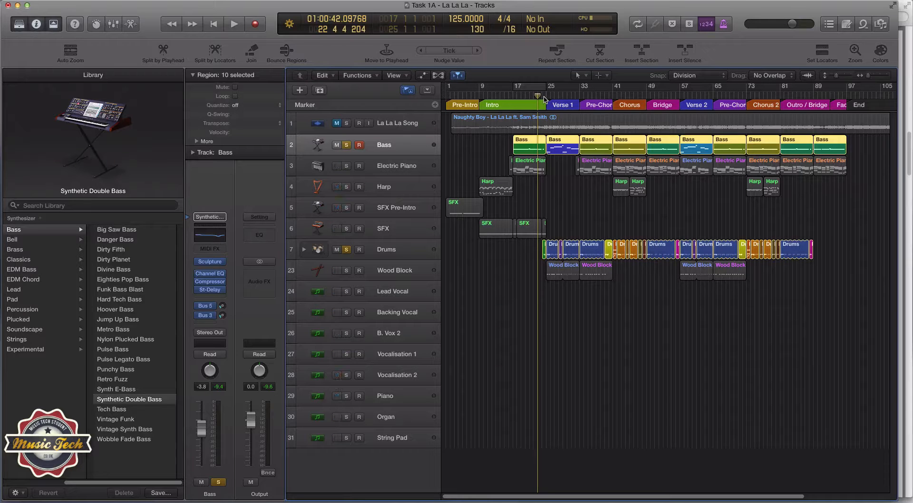
pyautogui.click(545, 98)
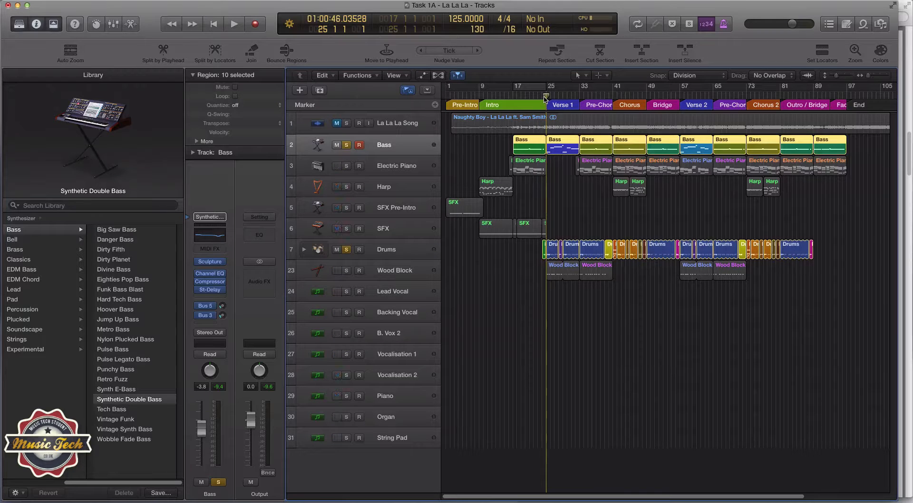
pyautogui.press('space')
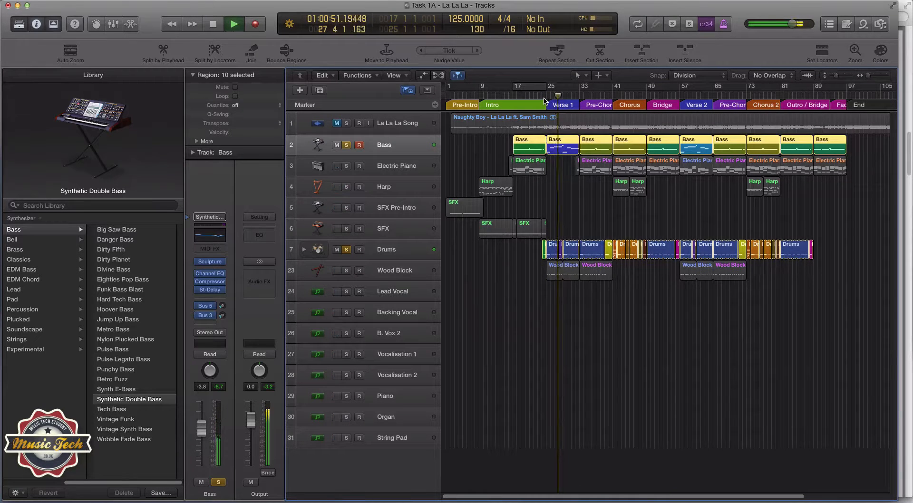
pyautogui.press('space')
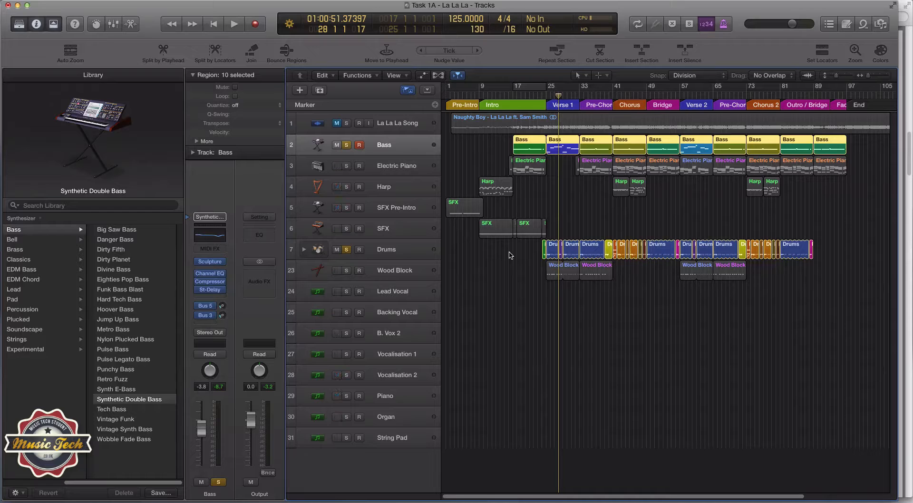
pyautogui.keyDown('alt'); pyautogui.click(346, 250); pyautogui.keyUp('alt')
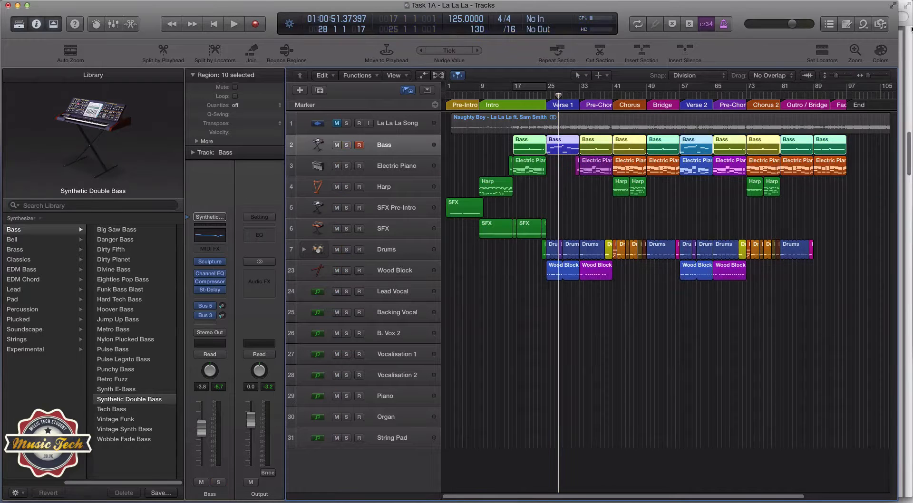
# Step: Check page 3 of the PDF score, and open the Bass region at bar 17 in the Piano Roll with the cycle range set to it
pyautogui.click(910, 26)
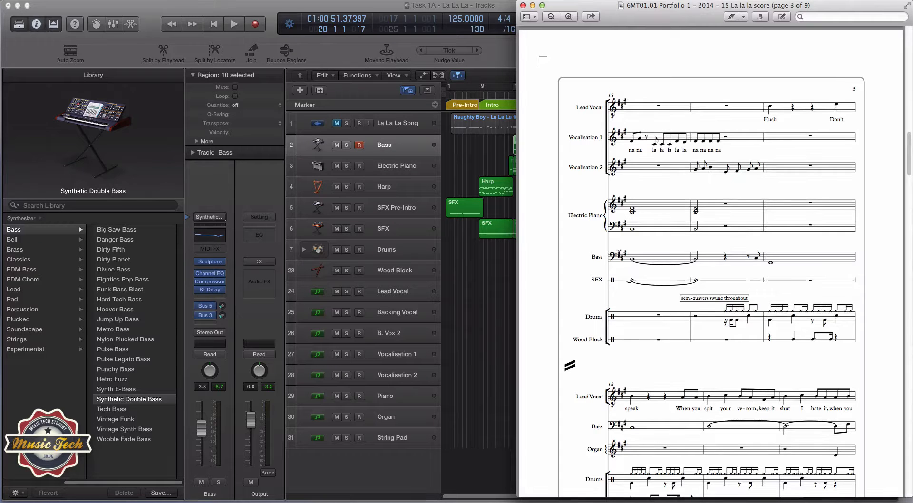
pyautogui.click(464, 348)
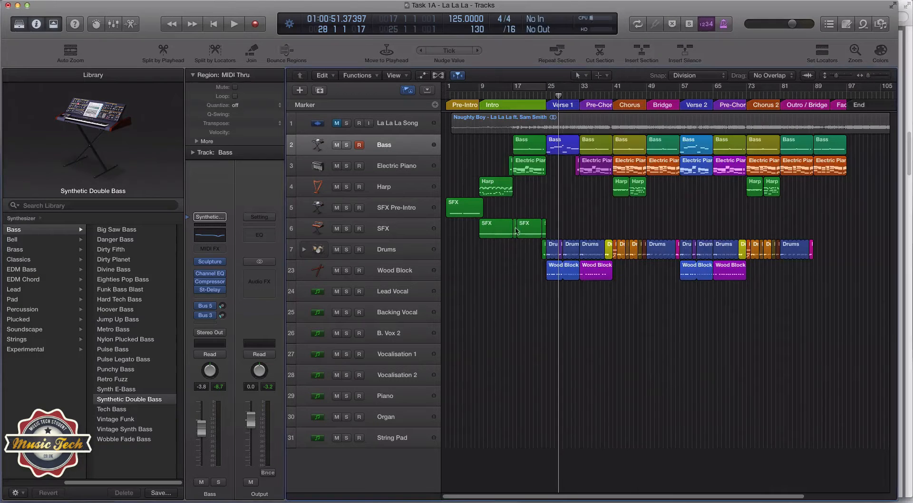
pyautogui.doubleClick(531, 145)
pyautogui.press('super+u')
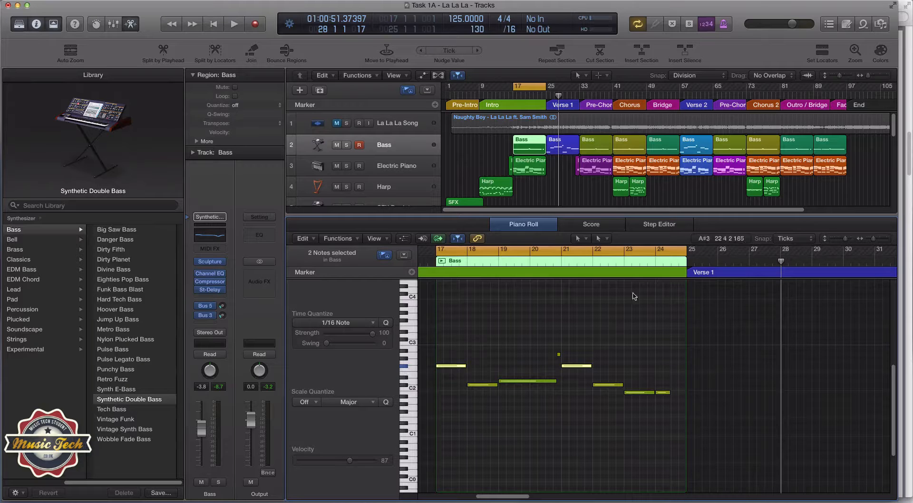
# Step: Compare the notes of the Intro and Verse 1 Bass regions in the Piano Roll, including the intro's E2 notes
pyautogui.click(573, 148)
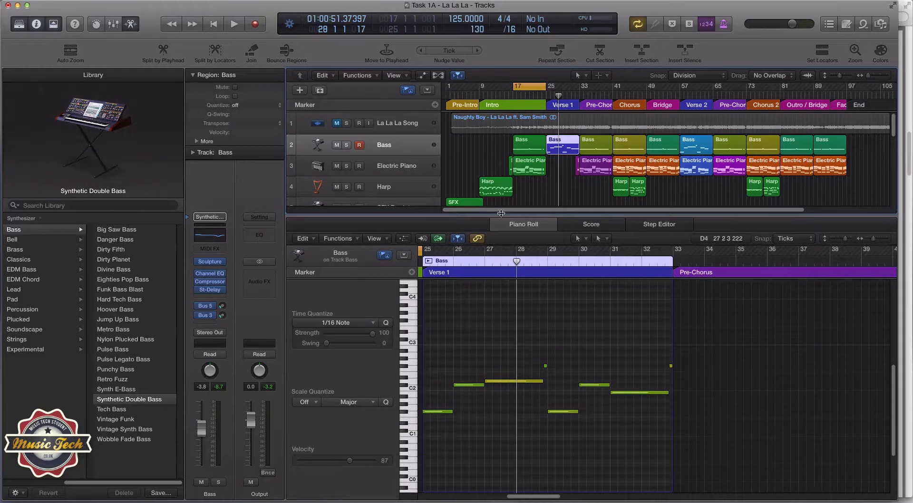
pyautogui.click(535, 139)
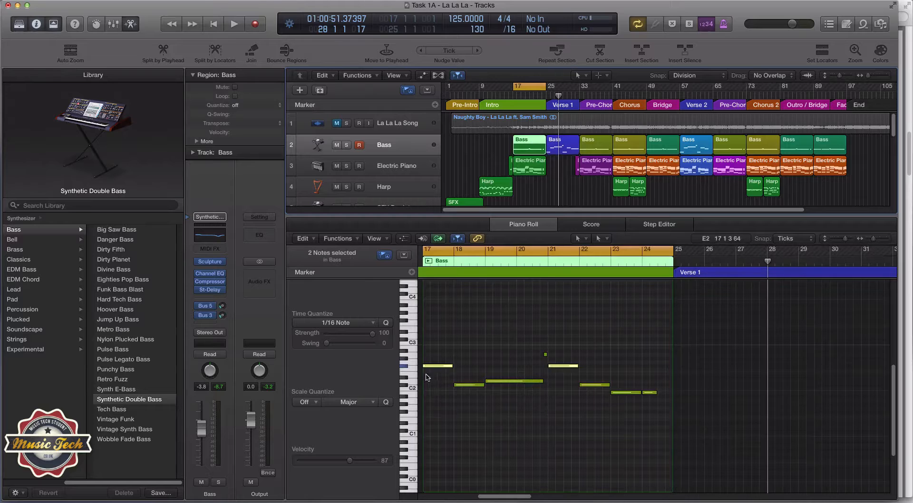
pyautogui.click(407, 367)
pyautogui.click(569, 147)
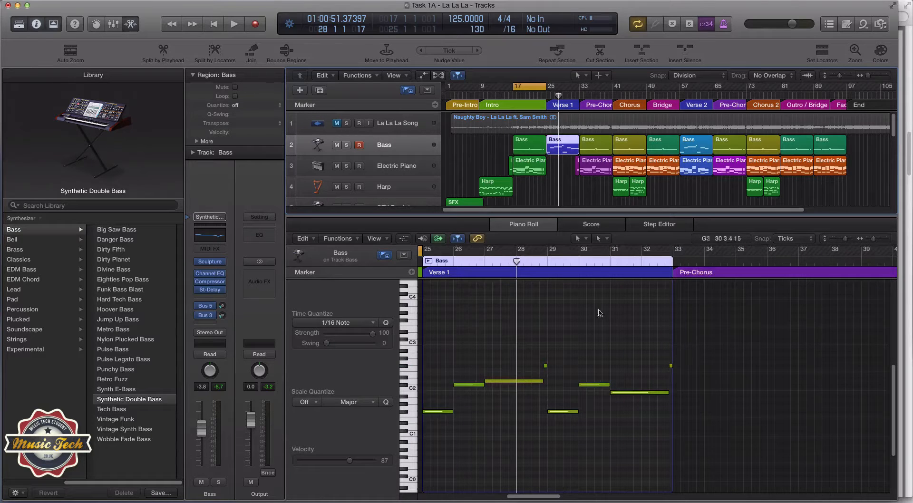
pyautogui.click(535, 145)
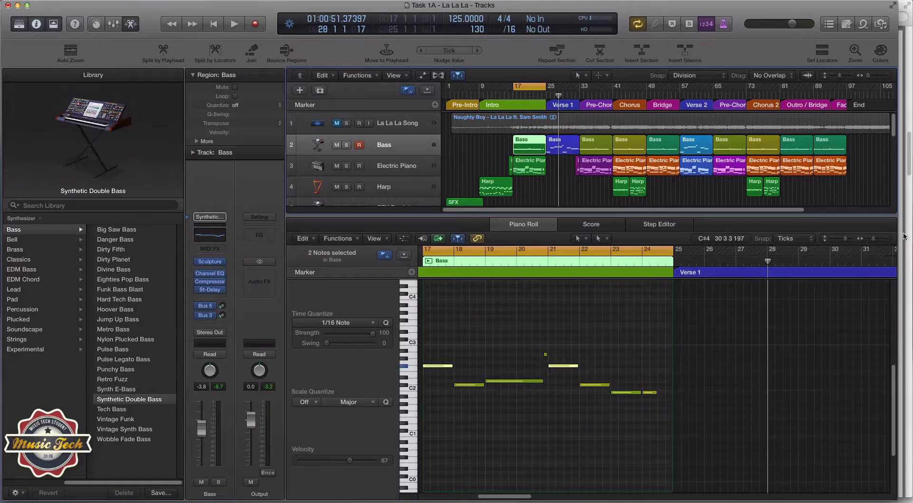
# Step: Read the bass line in the PDF score around bars 18 to 20, and display the Verse 1 Bass region in the Piano Roll for comparison
pyautogui.click(904, 238)
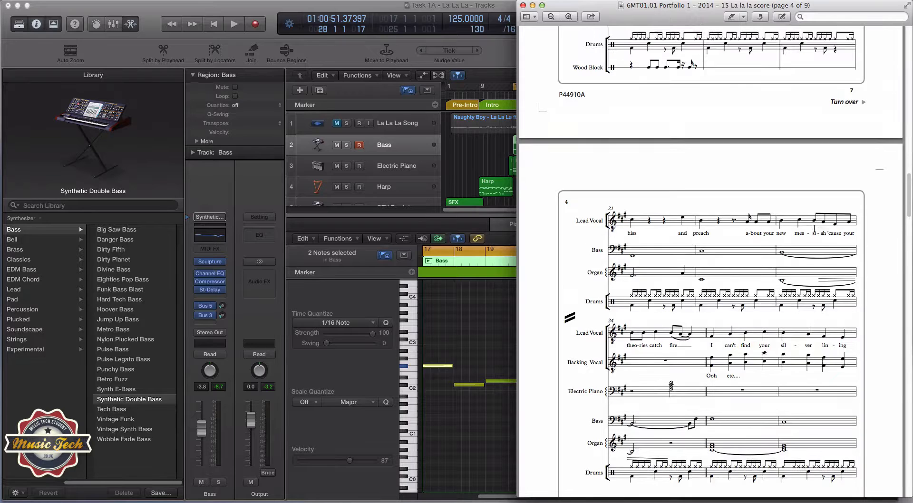
pyautogui.scroll(8, 815, 229)
pyautogui.scroll(4, 813, 232)
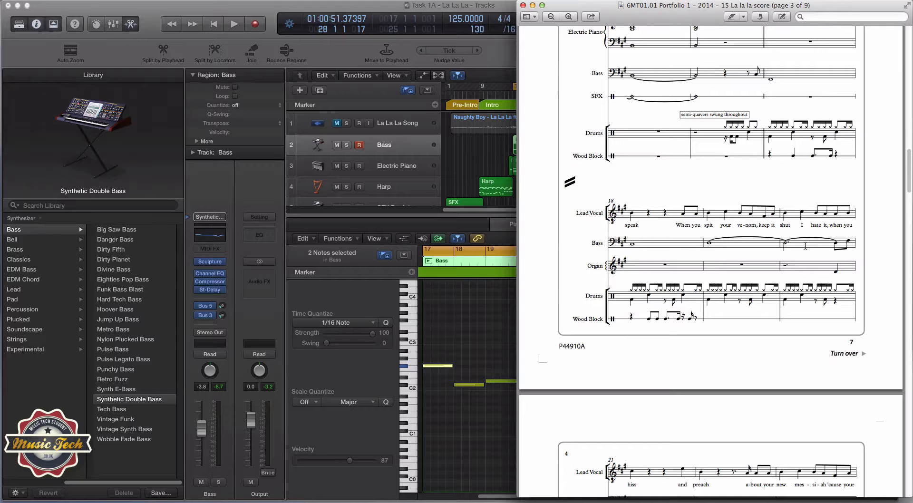
pyautogui.click(510, 9)
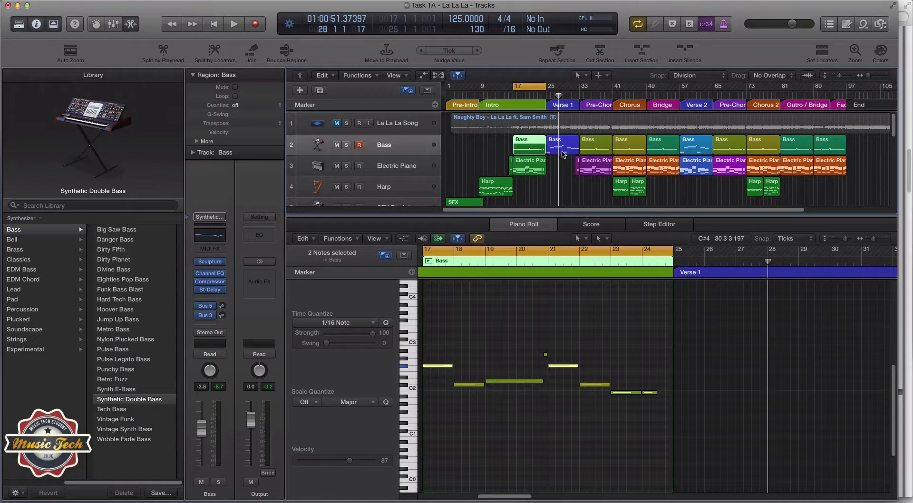
pyautogui.click(566, 142)
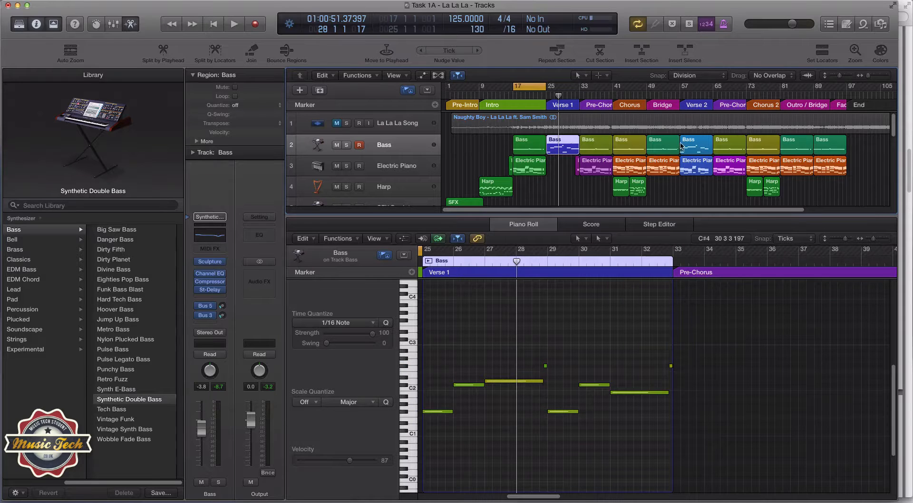
# Step: Compare the Bass notes in the Piano Roll between Verse 1 and 2, Pre-Chorus 1 and 2, and Chorus 1 and 2
pyautogui.click(696, 142)
pyautogui.click(573, 144)
pyautogui.click(698, 141)
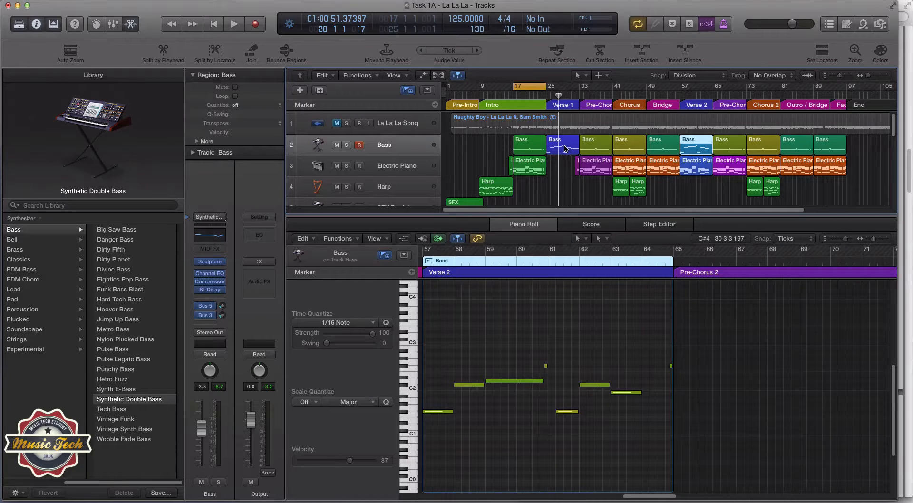
pyautogui.click(595, 147)
pyautogui.click(731, 147)
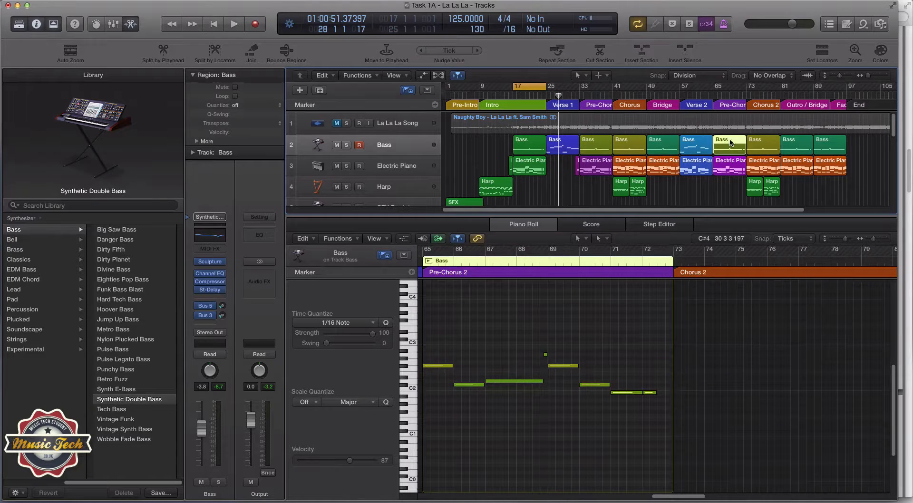
pyautogui.click(608, 141)
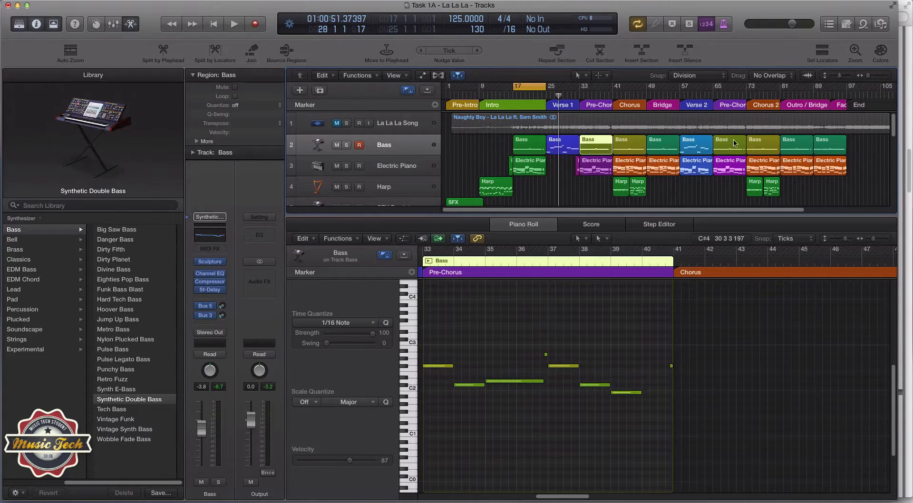
pyautogui.click(623, 139)
pyautogui.click(765, 143)
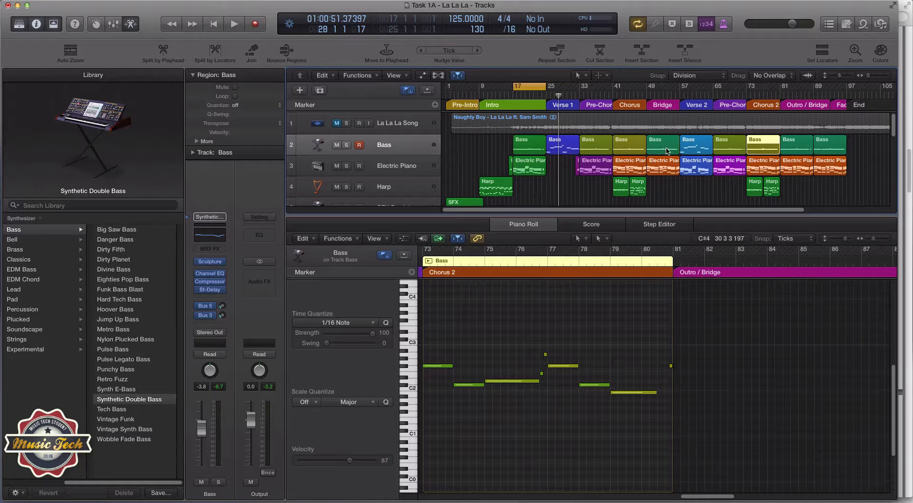
# Step: Place the playhead at bar 89 and copy the last Bass region into the End section, just past bar 97
pyautogui.click(816, 98)
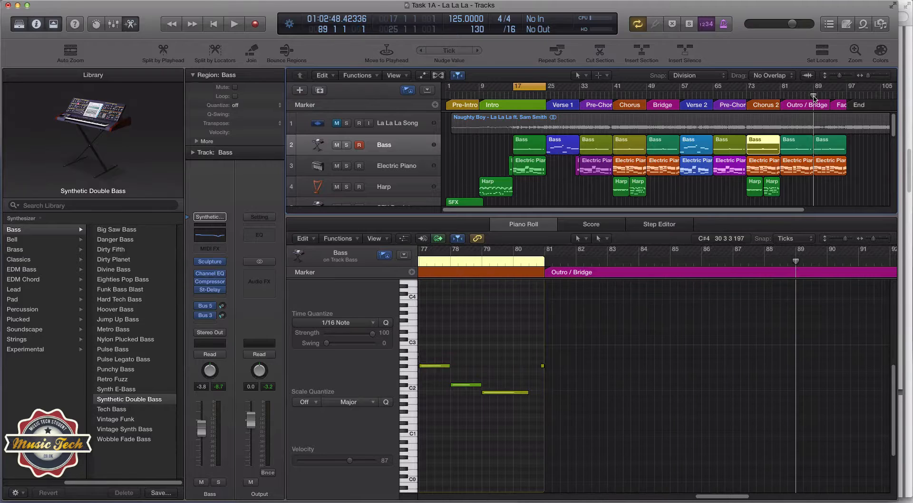
pyautogui.click(828, 143)
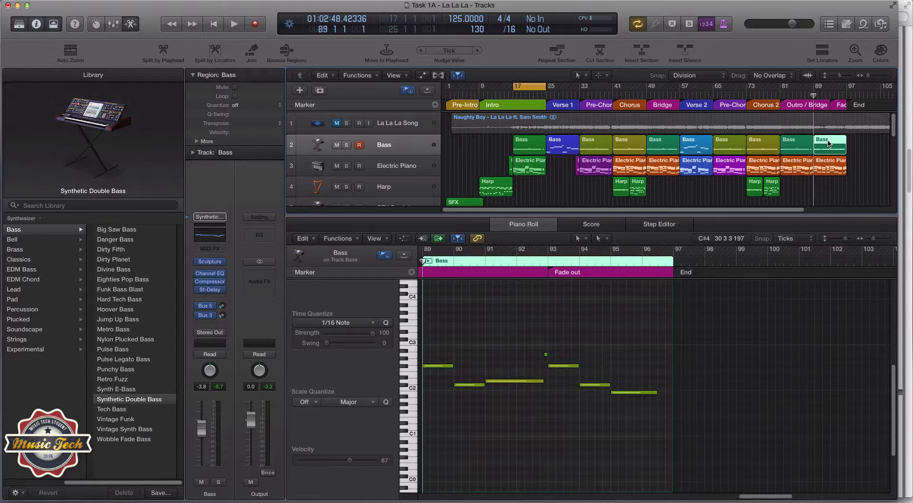
pyautogui.moveTo(828, 141); pyautogui.dragTo(865, 146)
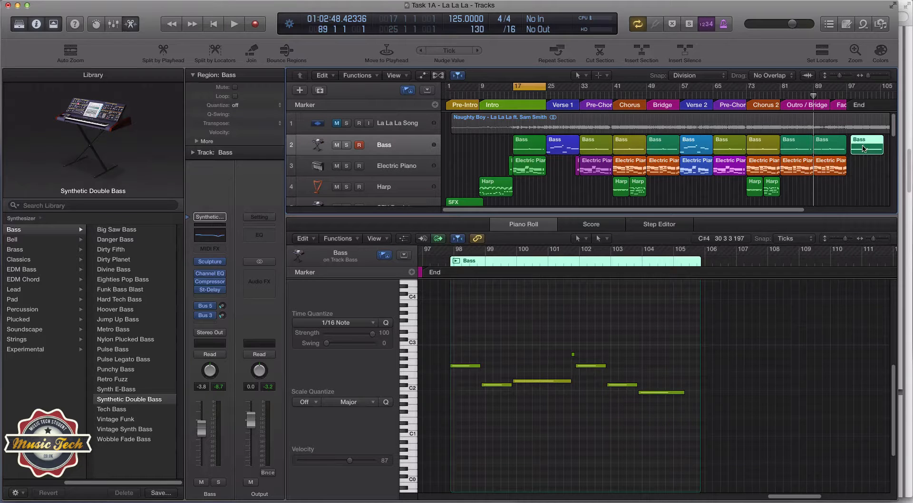
pyautogui.moveTo(864, 140); pyautogui.dragTo(859, 143)
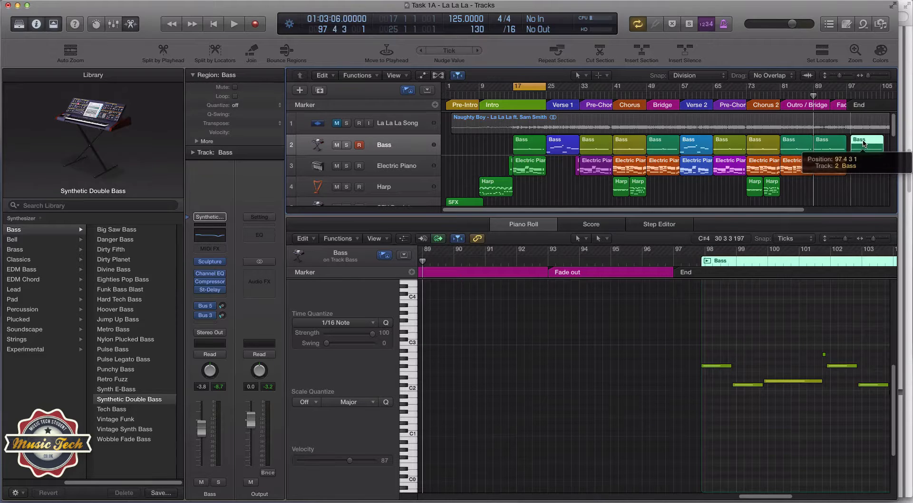
# Step: Set the arrangement snap to Beat and move the copied Bass region back towards the start of bar 97
pyautogui.click(698, 77)
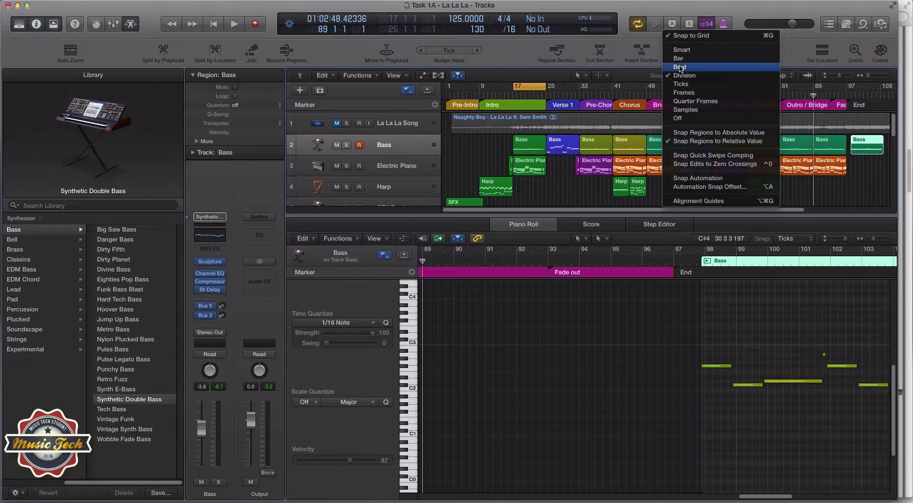
pyautogui.click(681, 67)
pyautogui.moveTo(864, 141); pyautogui.dragTo(859, 141)
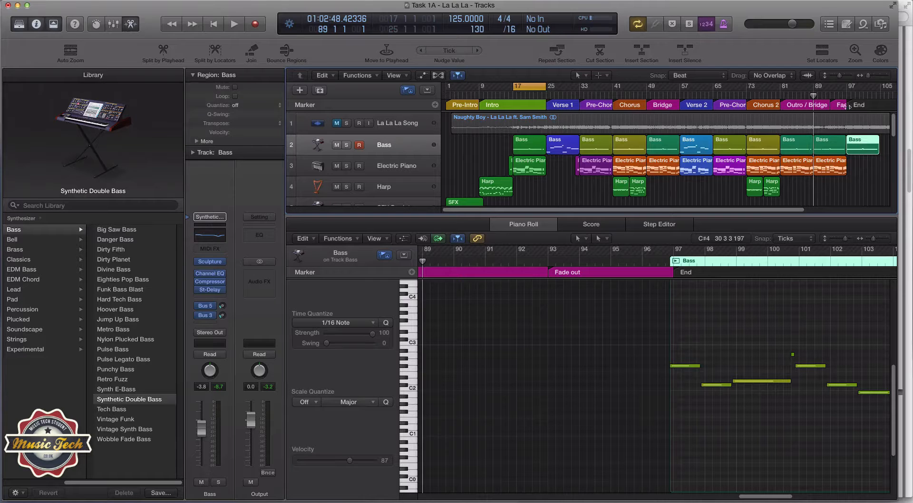
pyautogui.moveTo(860, 141); pyautogui.dragTo(858, 140)
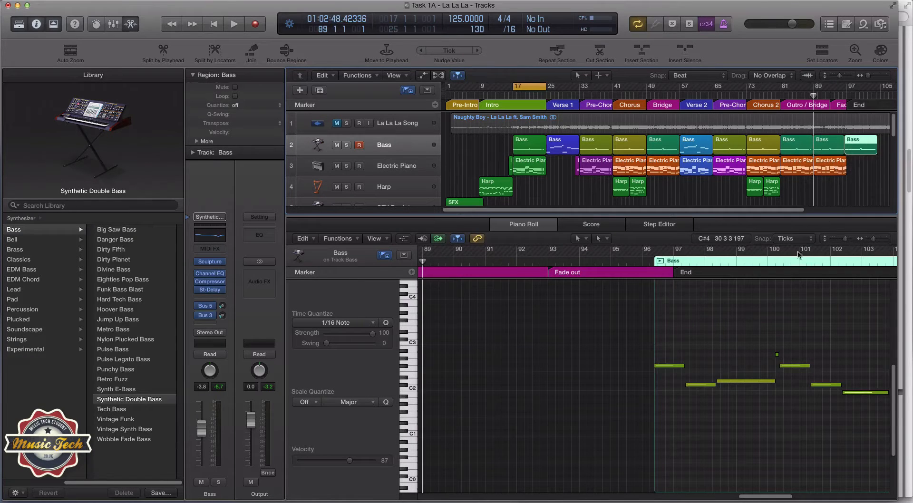
# Step: Use the playhead at bar 97 as a guide and shift the copied Bass region forward to line up with it
pyautogui.click(851, 97)
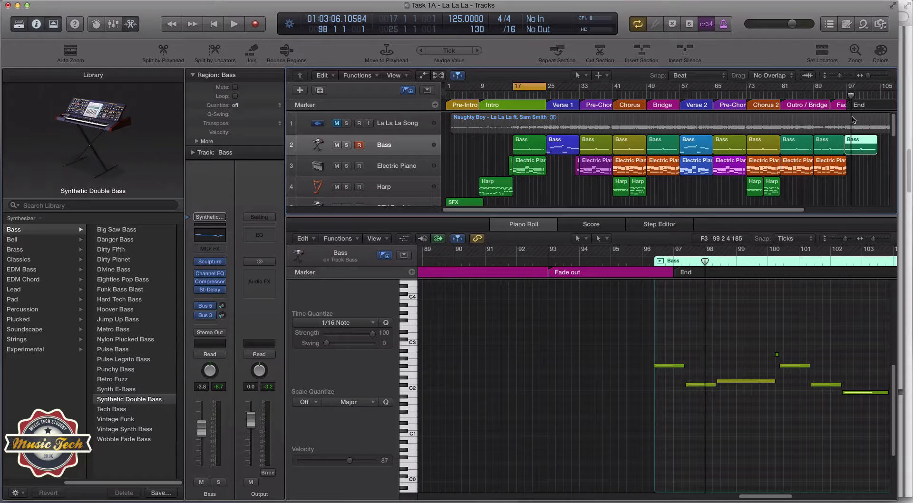
pyautogui.click(850, 96)
pyautogui.moveTo(851, 95); pyautogui.dragTo(847, 97)
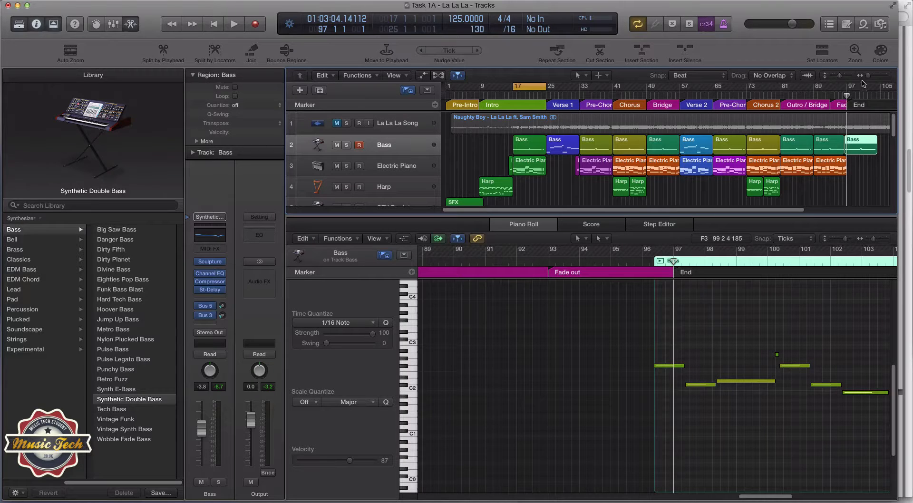
pyautogui.moveTo(868, 75); pyautogui.dragTo(873, 78)
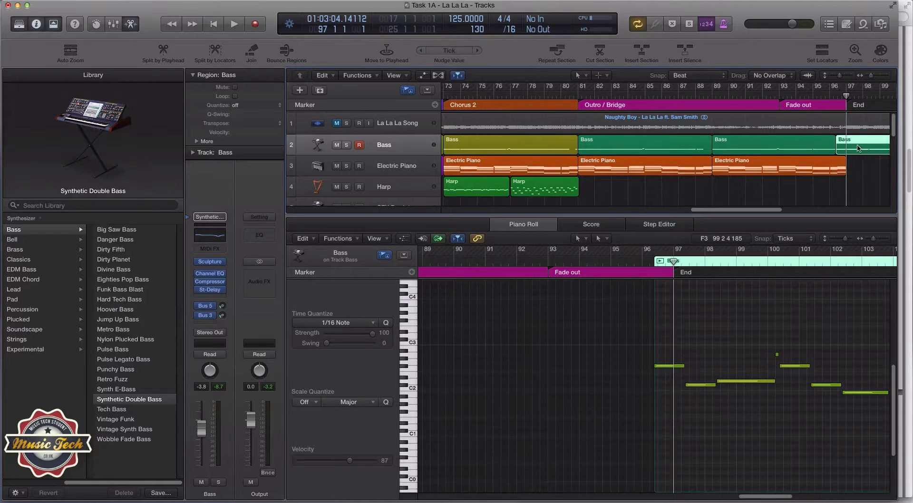
pyautogui.moveTo(859, 141); pyautogui.dragTo(868, 141)
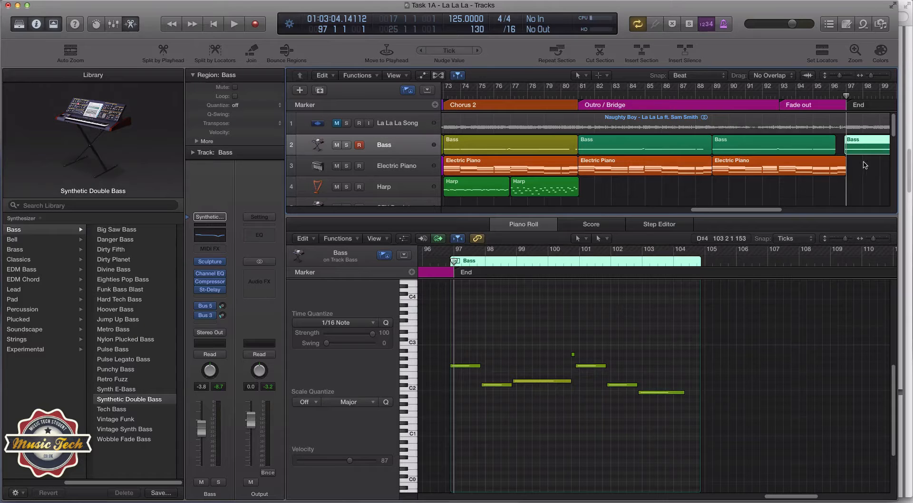
pyautogui.moveTo(847, 98); pyautogui.dragTo(847, 96)
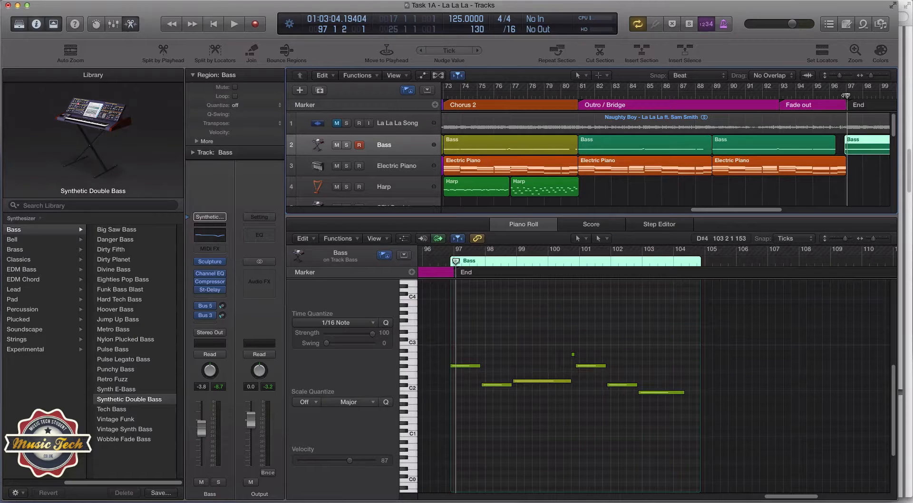
# Step: Set the snap to Division, move the copied Bass region to 97 1 2, and place the playhead at 97 1 1
pyautogui.click(703, 77)
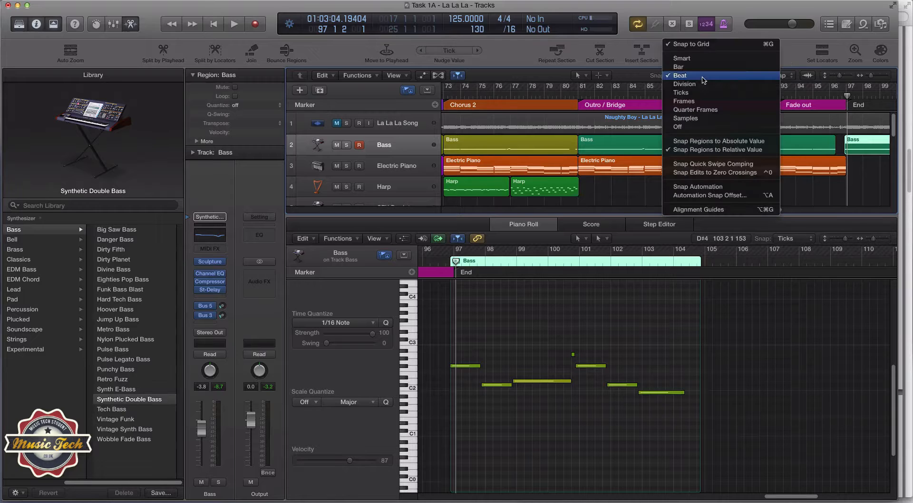
pyautogui.click(704, 84)
pyautogui.click(858, 136)
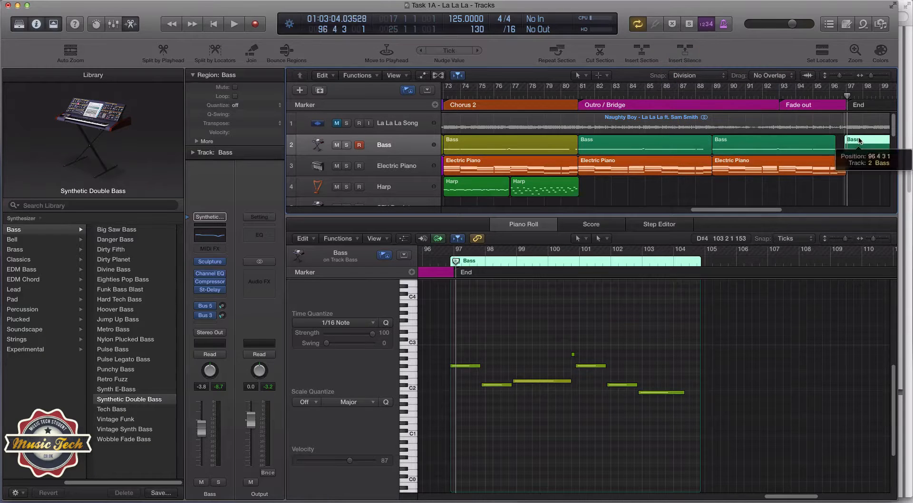
pyautogui.moveTo(857, 136); pyautogui.dragTo(861, 136)
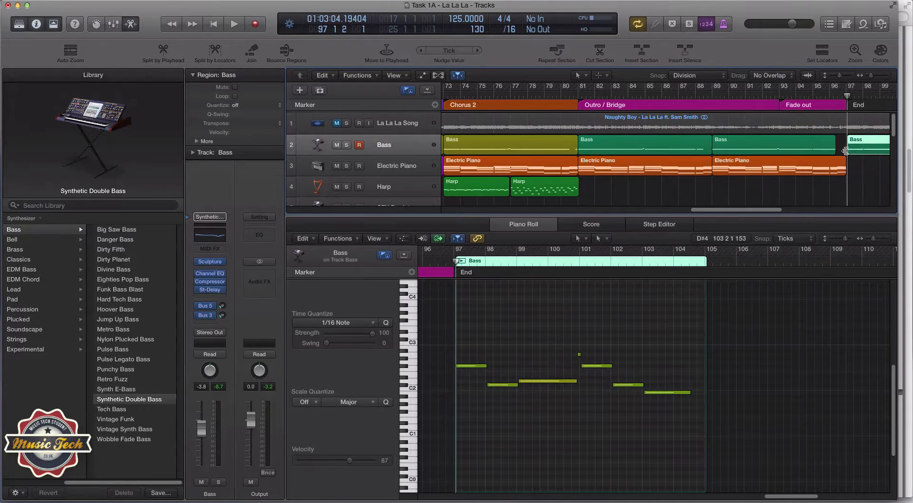
pyautogui.click(455, 261)
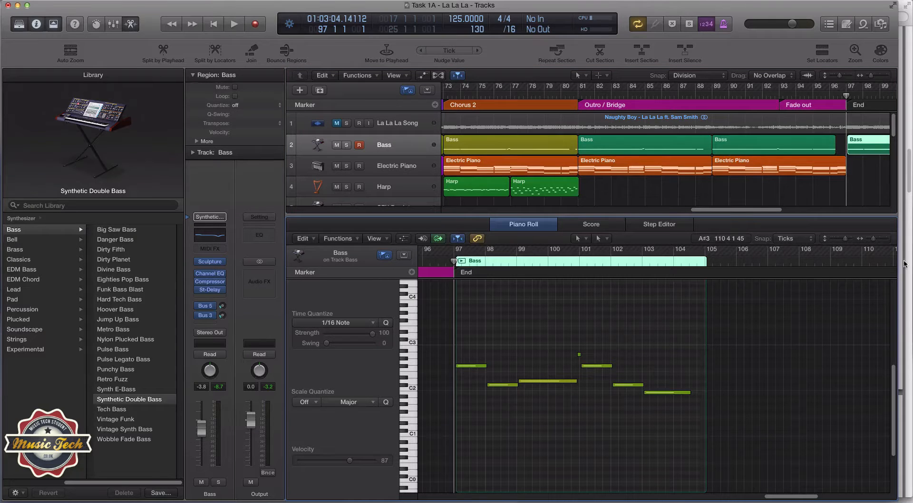
# Step: Align the copied Bass region with the start of bar 97 and extend the preceding Bass region's end to meet it
pyautogui.moveTo(871, 77); pyautogui.dragTo(878, 81)
pyautogui.moveTo(875, 140); pyautogui.dragTo(873, 141)
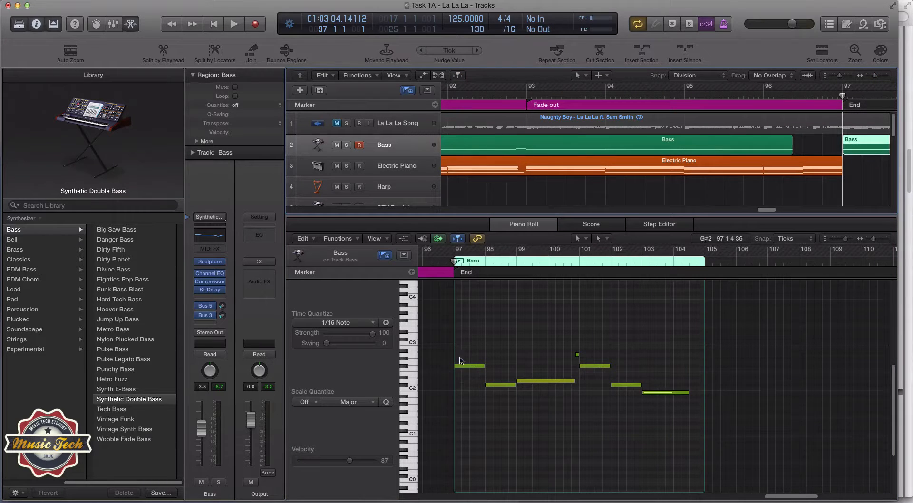
pyautogui.click(710, 138)
pyautogui.moveTo(794, 151); pyautogui.dragTo(843, 150)
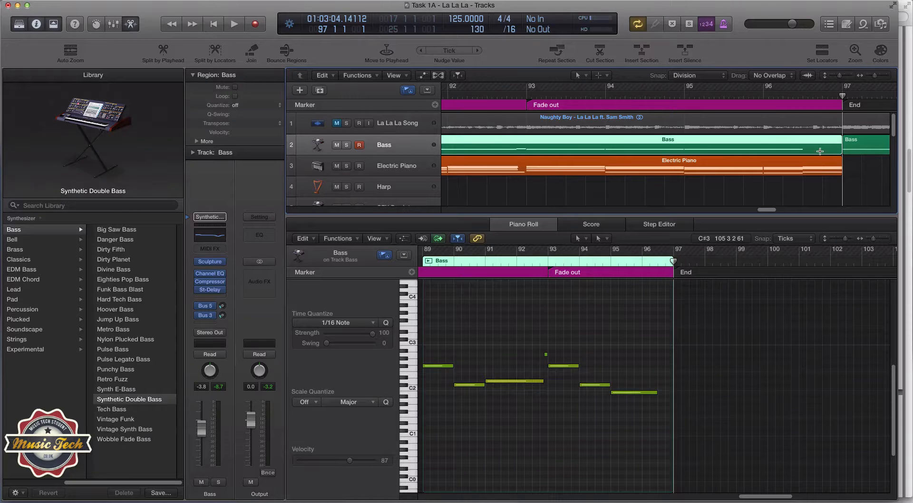
# Step: Undo the recent moves and the length change of the Bass regions around bar 97
pyautogui.press('super+z')
pyautogui.press('super+z')
pyautogui.press('super+z')
pyautogui.press('super+z')
pyautogui.press('super+z')
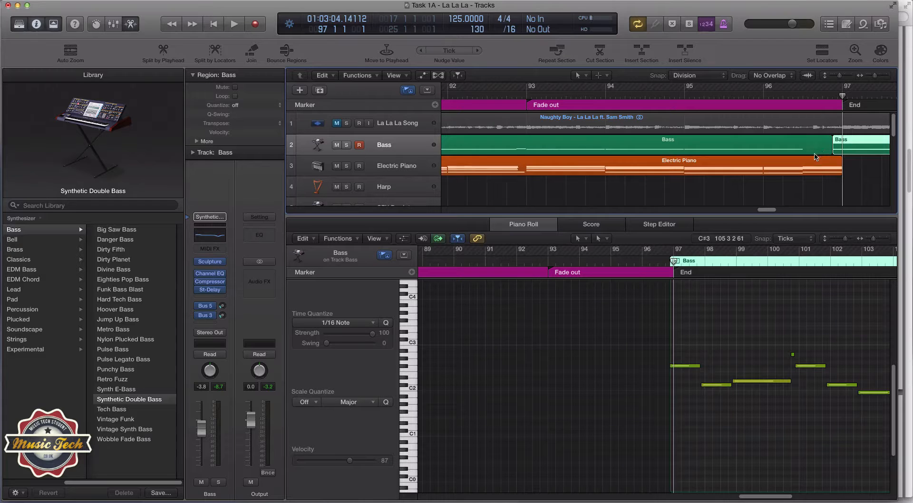
# Step: Delete the copied Bass region after the Fade out and extend the remaining Bass region's end to bar 97
pyautogui.click(772, 144)
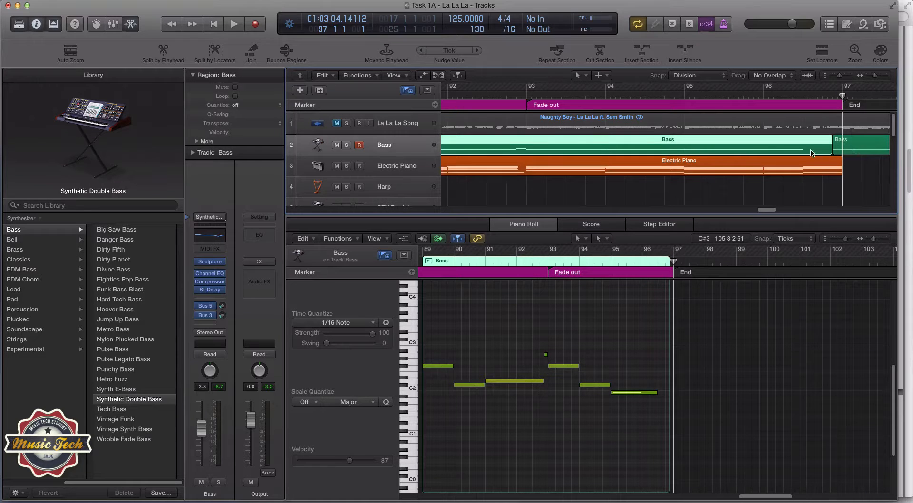
pyautogui.click(845, 143)
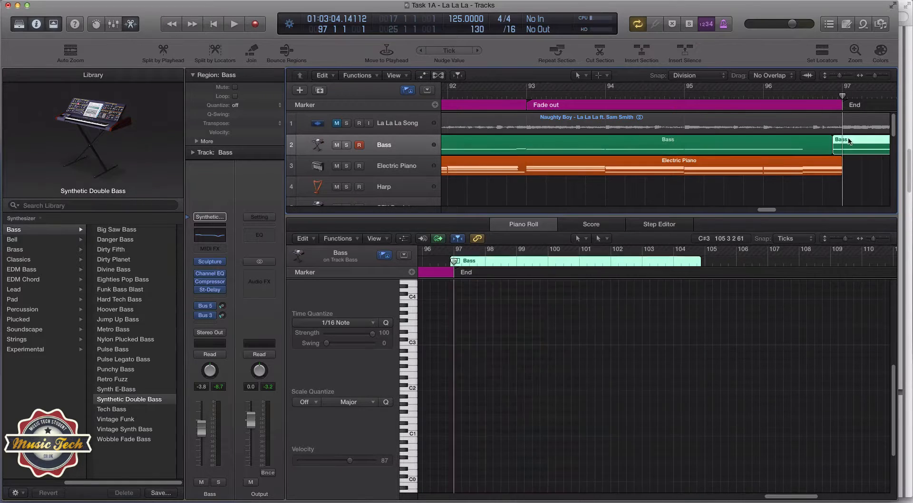
pyautogui.press('Delete')
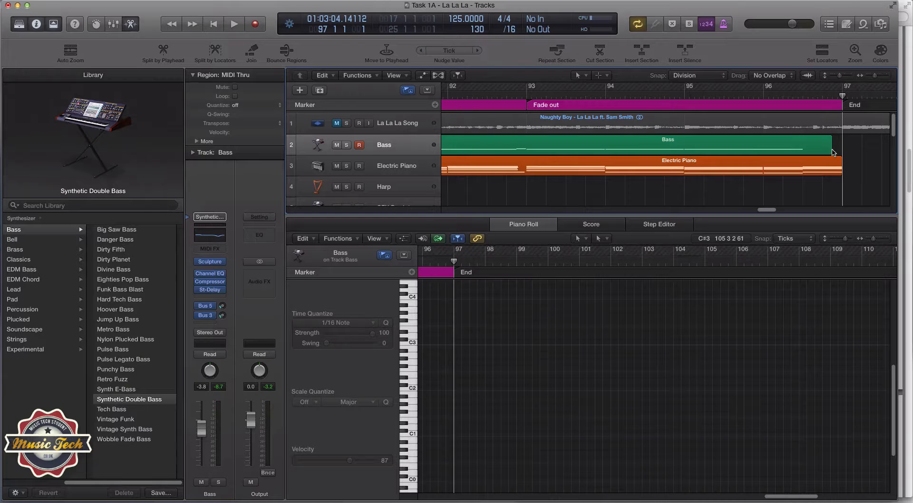
pyautogui.moveTo(830, 150); pyautogui.dragTo(843, 153)
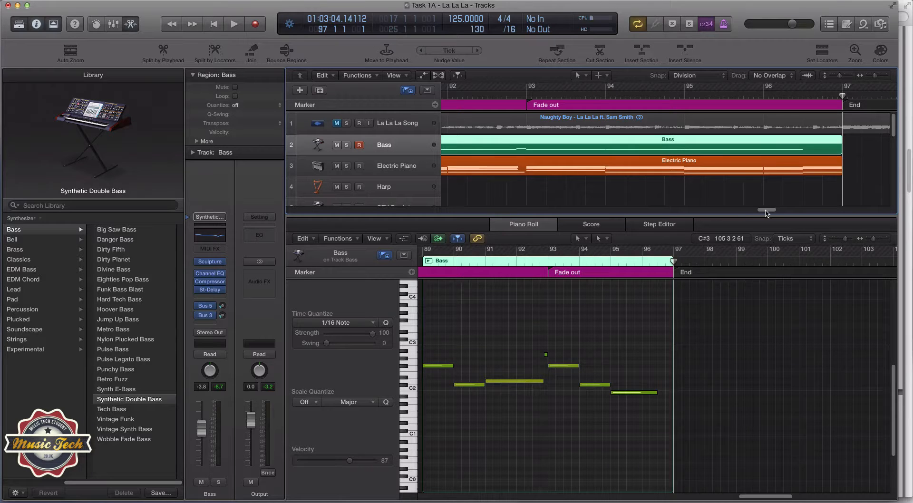
# Step: Set the cycle range over Chorus 2, from bar 73 to bar 81, and place the playhead at bar 73
pyautogui.moveTo(766, 210); pyautogui.dragTo(728, 217)
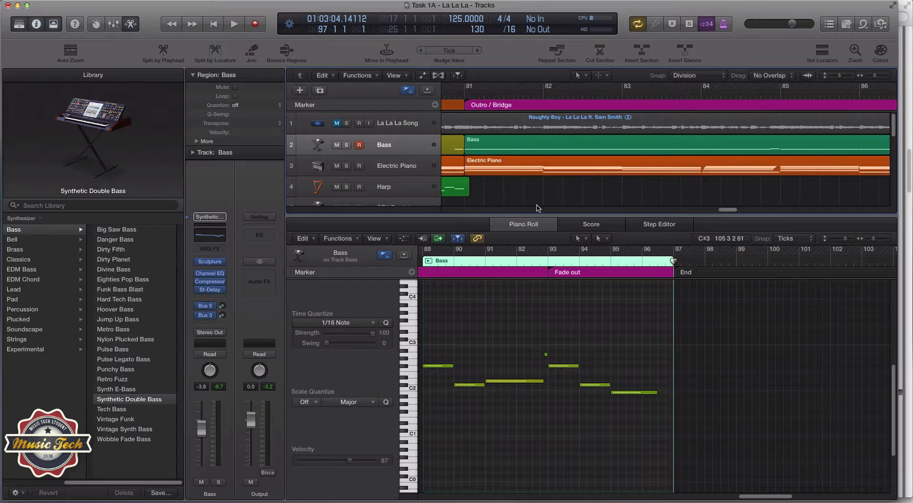
pyautogui.hscroll(-15, 716, 209)
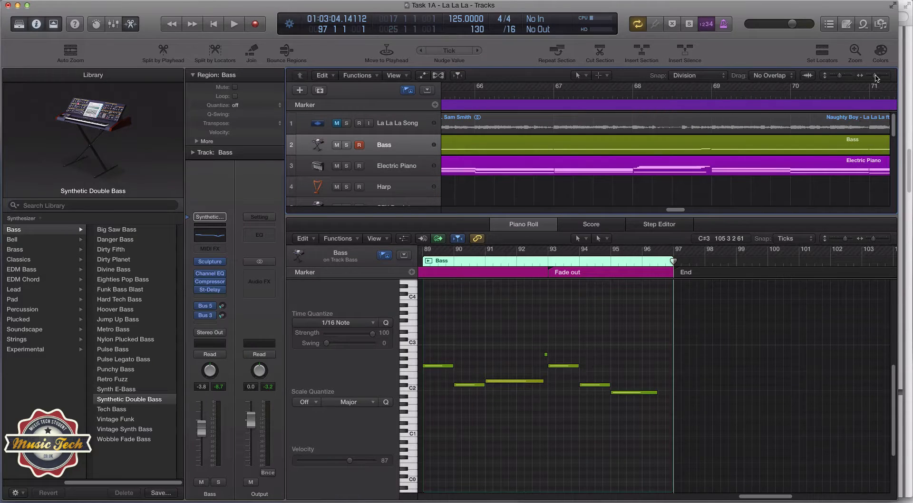
pyautogui.moveTo(875, 77); pyautogui.dragTo(868, 83)
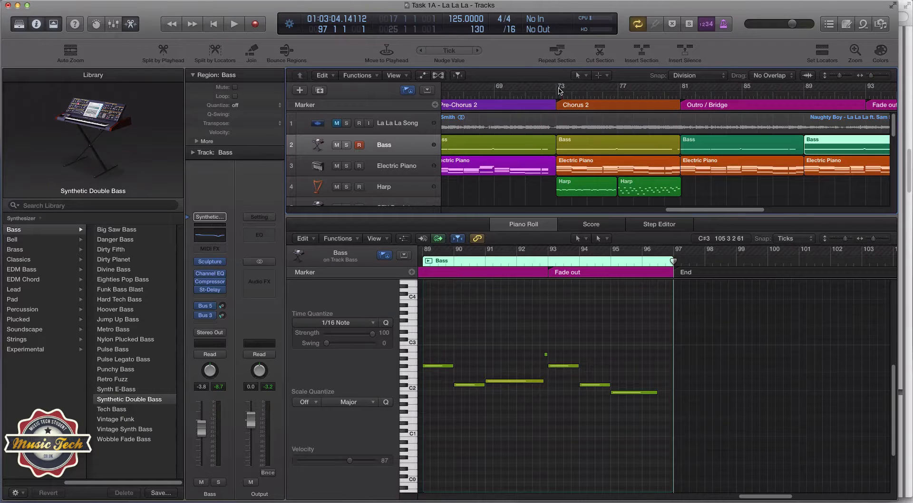
pyautogui.moveTo(559, 91); pyautogui.dragTo(680, 90)
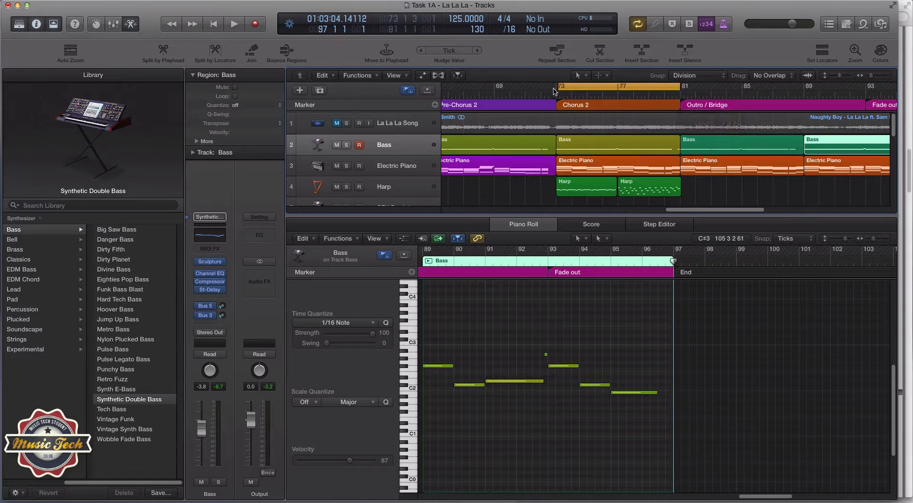
pyautogui.moveTo(557, 88); pyautogui.dragTo(558, 89)
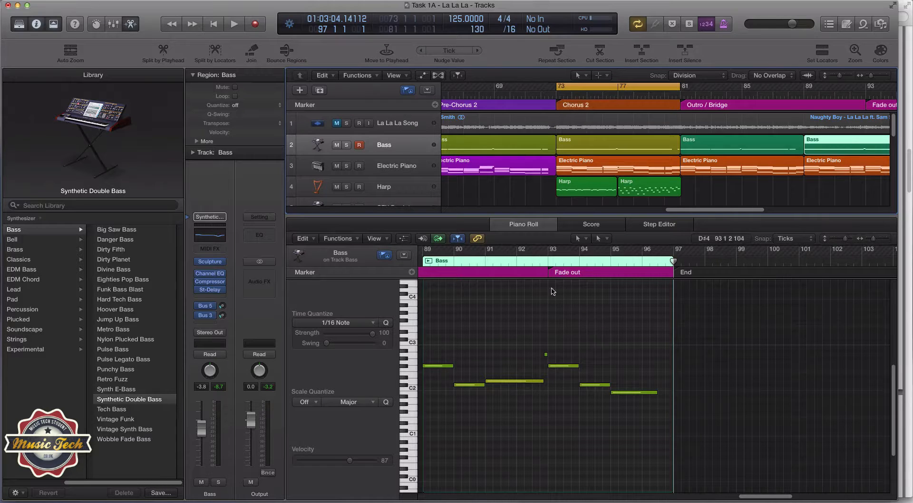
pyautogui.click(556, 96)
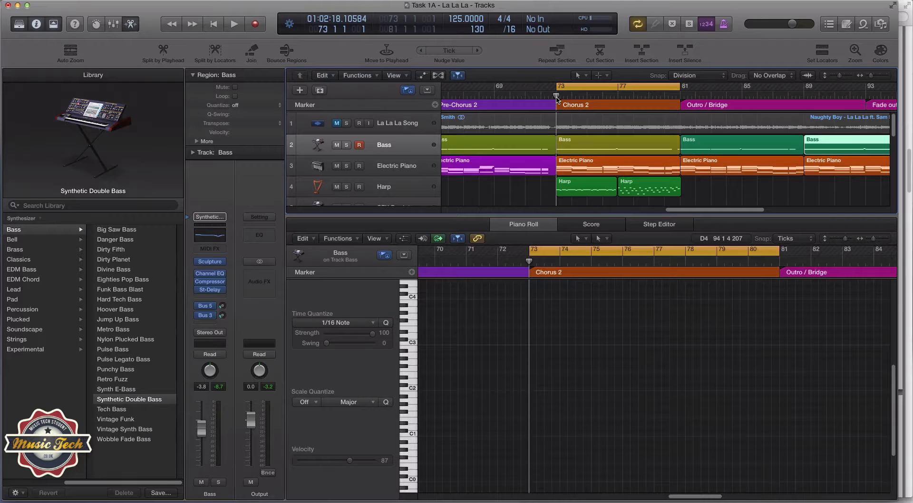
# Step: Display the Chorus 2 Bass region in the Piano Roll, mute the Bass track, and solo the La La La Song track
pyautogui.click(611, 162)
pyautogui.click(607, 143)
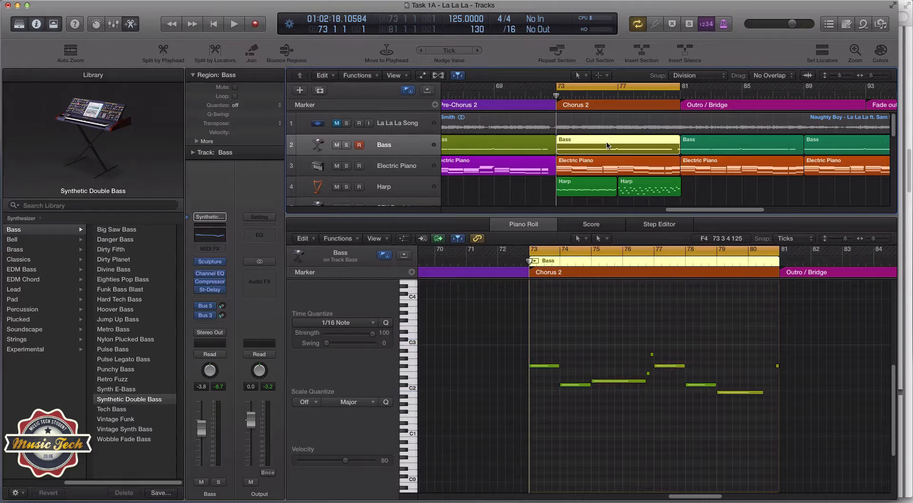
pyautogui.click(336, 145)
pyautogui.click(347, 124)
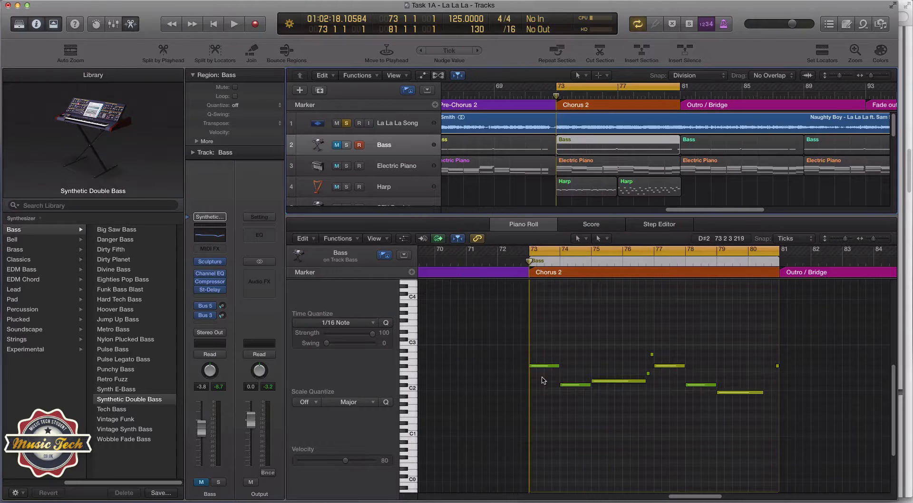
# Step: Play the soloed La La La Song from bar 73 to about bar 77, following the Chorus 2 bass notes
pyautogui.press('space')
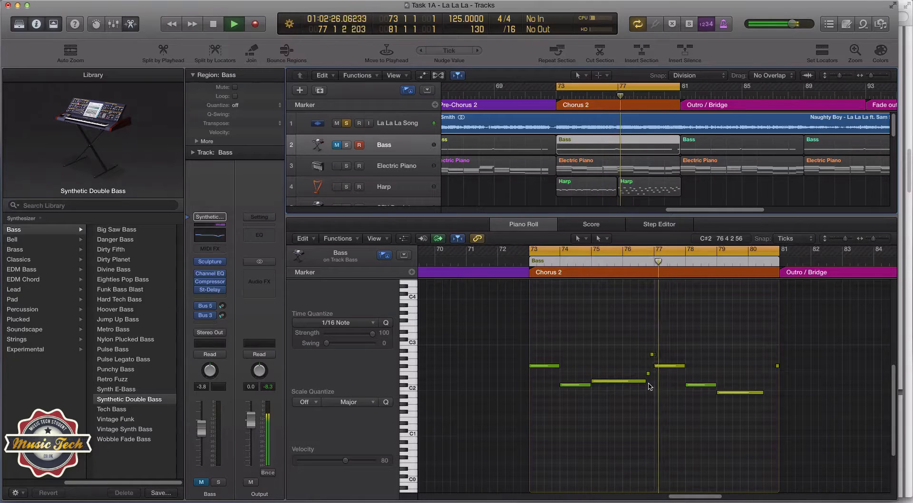
pyautogui.press('space')
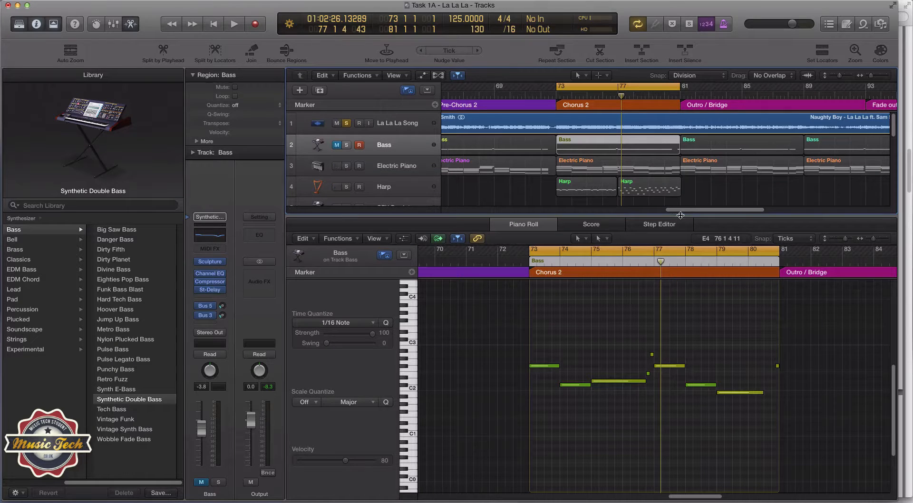
# Step: Display the Verse 2 Bass region in the Piano Roll and place the playhead around bar 61
pyautogui.moveTo(683, 210)
pyautogui.mouseDown()
pyautogui.moveTo(757, 215)
pyautogui.moveTo(691, 226)
pyautogui.mouseUp()
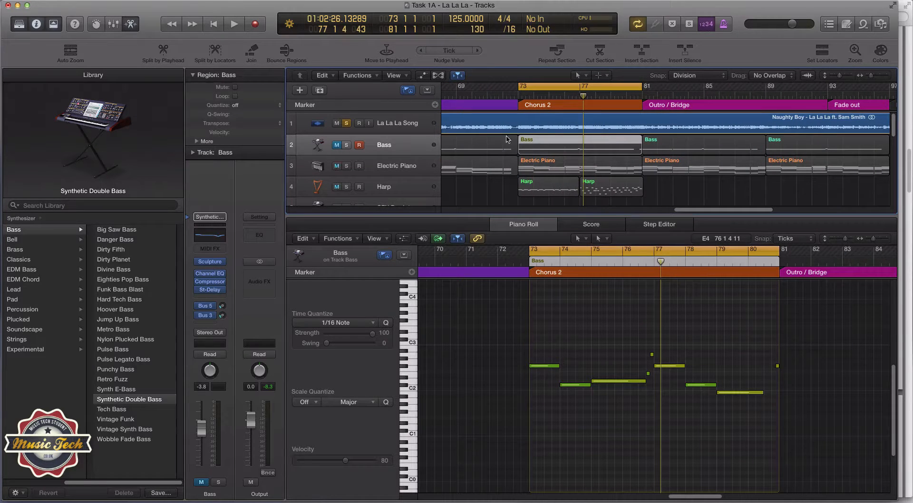
pyautogui.moveTo(698, 212); pyautogui.dragTo(651, 208)
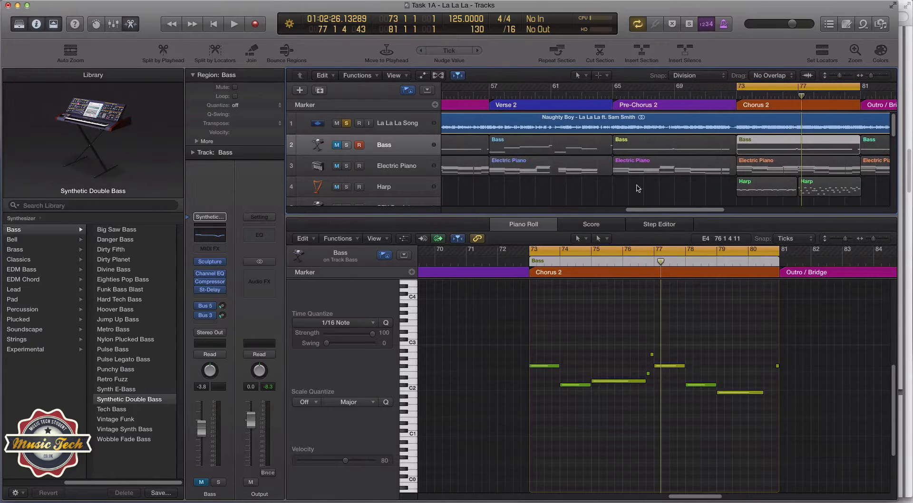
pyautogui.click(551, 96)
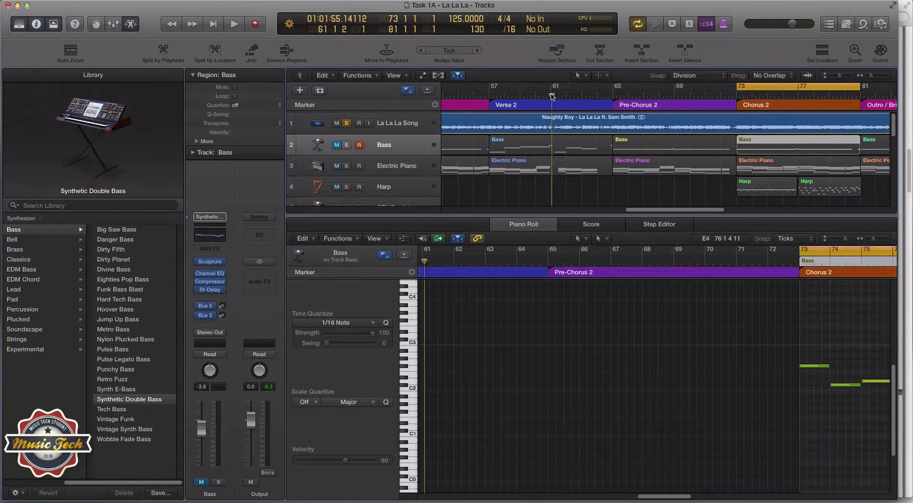
pyautogui.click(562, 151)
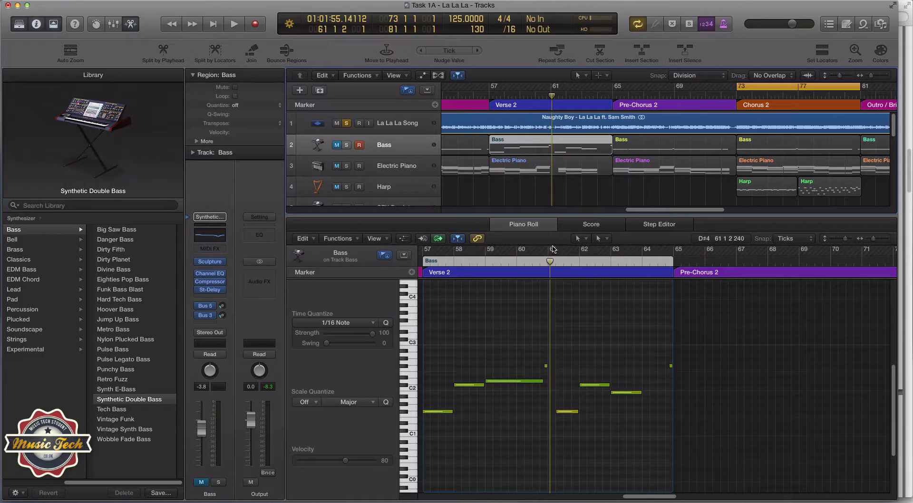
pyautogui.moveTo(550, 261); pyautogui.dragTo(548, 261)
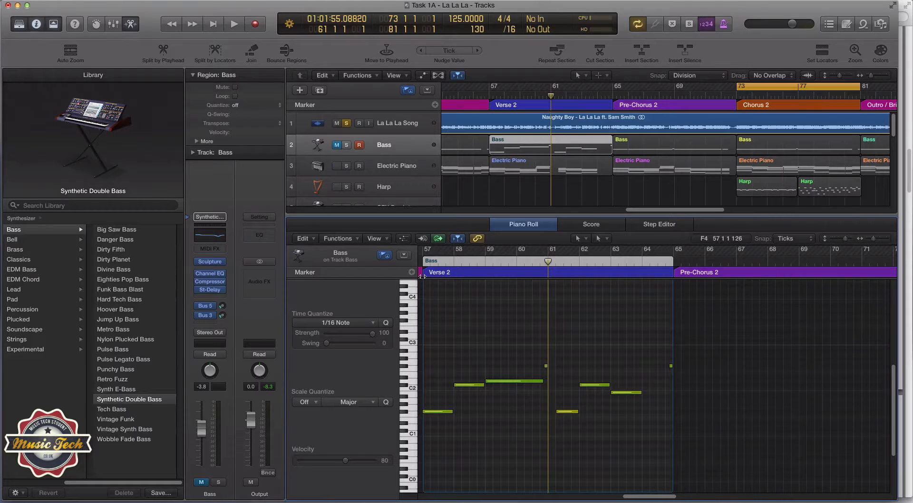
# Step: Play the soloed La La La Song through Verse 2 from about bar 57, following the bass notes
pyautogui.click(486, 97)
pyautogui.press('space')
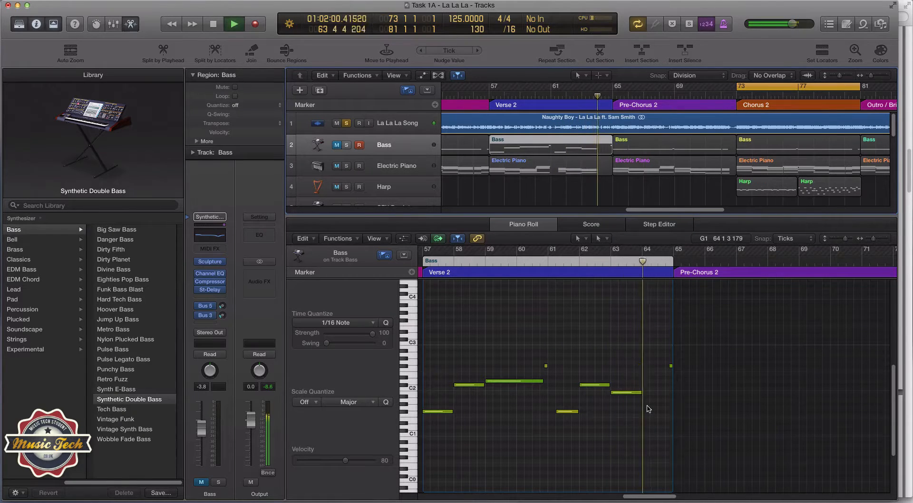
pyautogui.press('space')
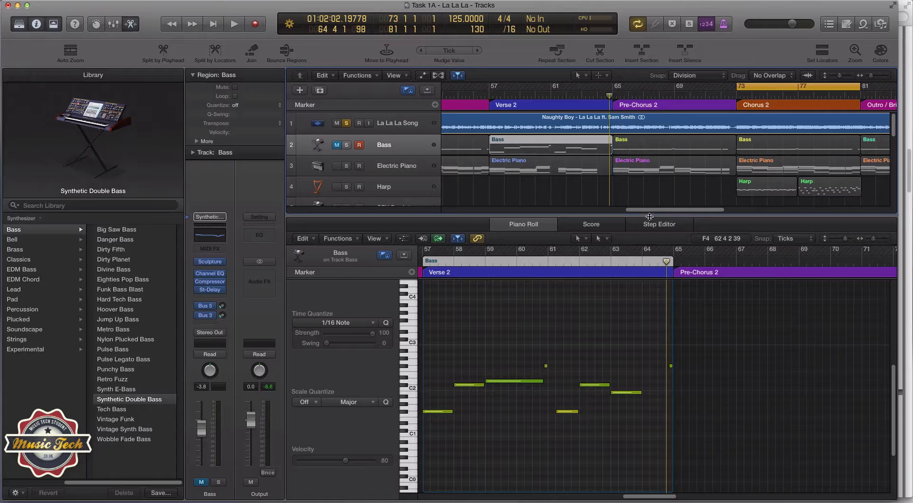
# Step: Listen briefly to the opening of Chorus 2 in the soloed La La La Song
pyautogui.hscroll(5, 654, 204)
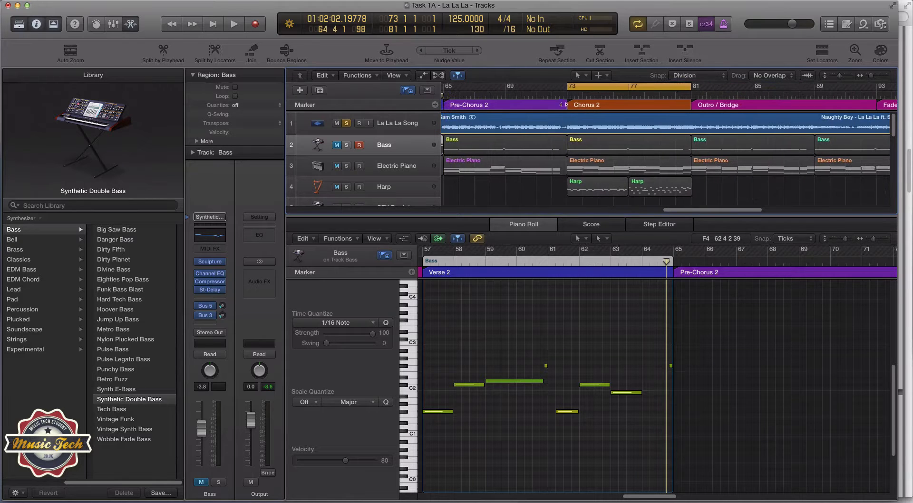
pyautogui.click(567, 98)
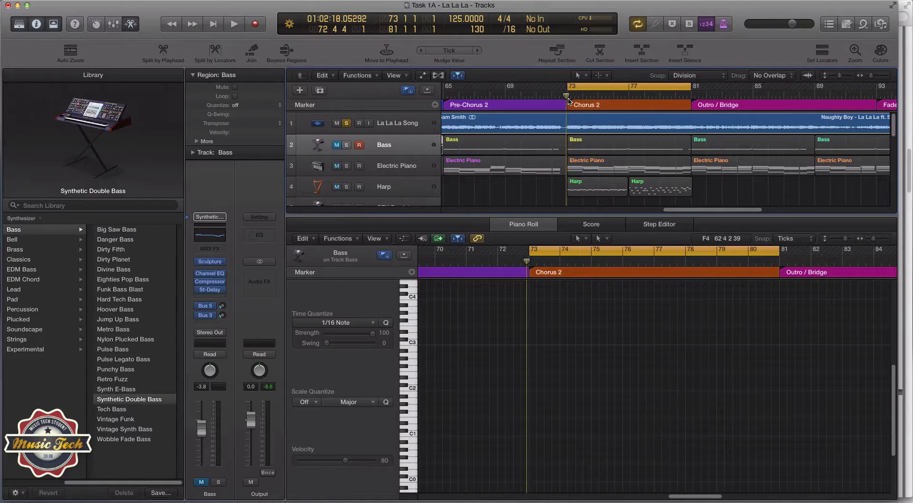
pyautogui.press('space')
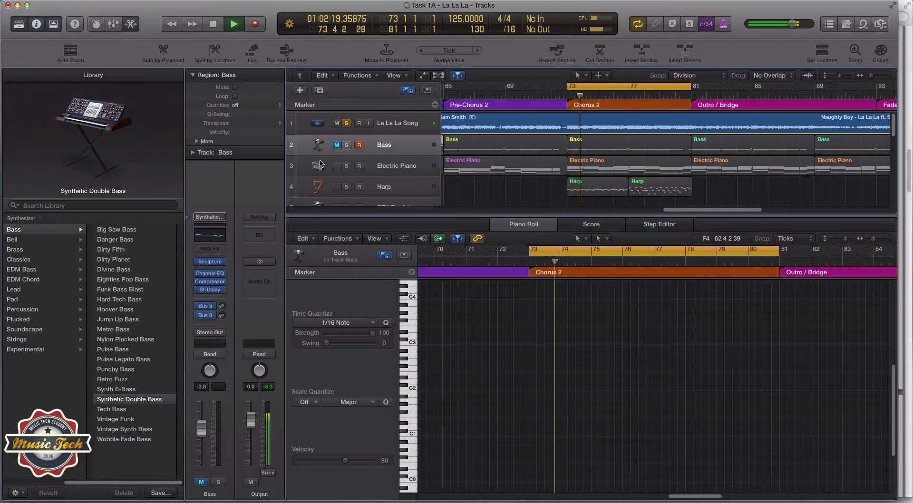
pyautogui.press('space')
# Step: Unsolo and mute the La La La Song track, unmute Bass, and play the sequenced Chorus 2 from bar 73
pyautogui.click(346, 123)
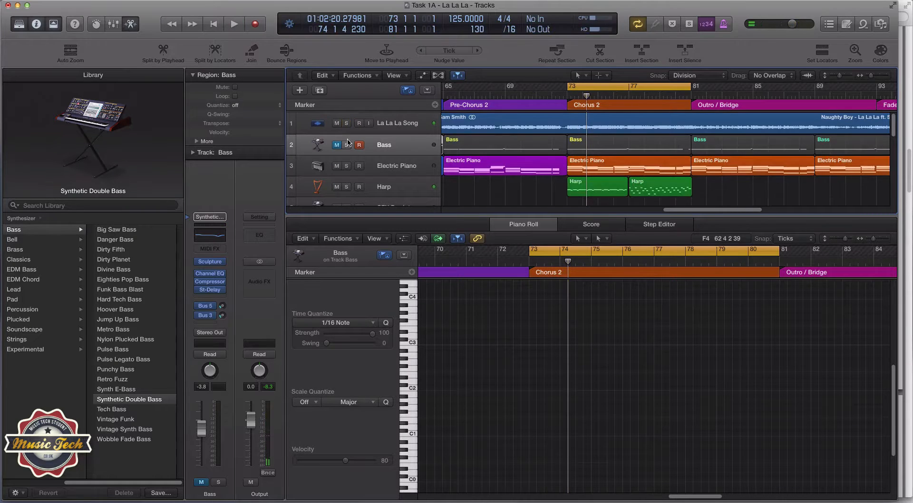
pyautogui.click(337, 123)
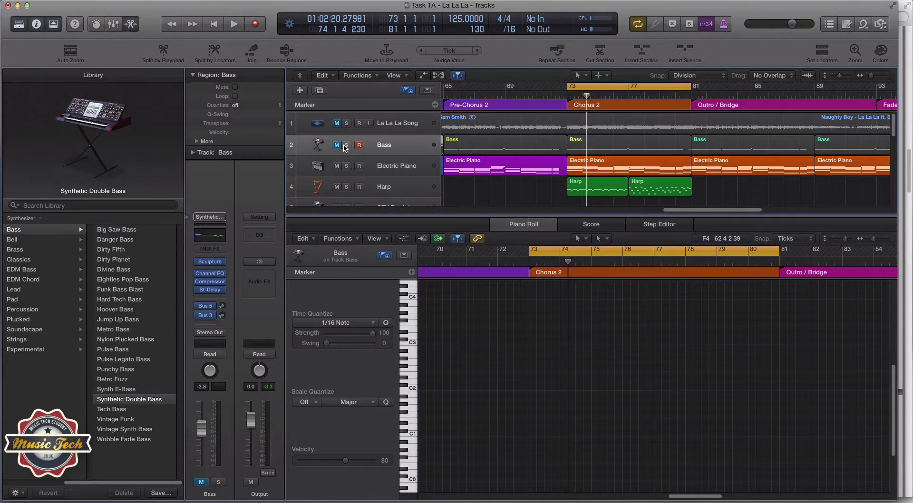
pyautogui.click(337, 145)
pyautogui.click(567, 96)
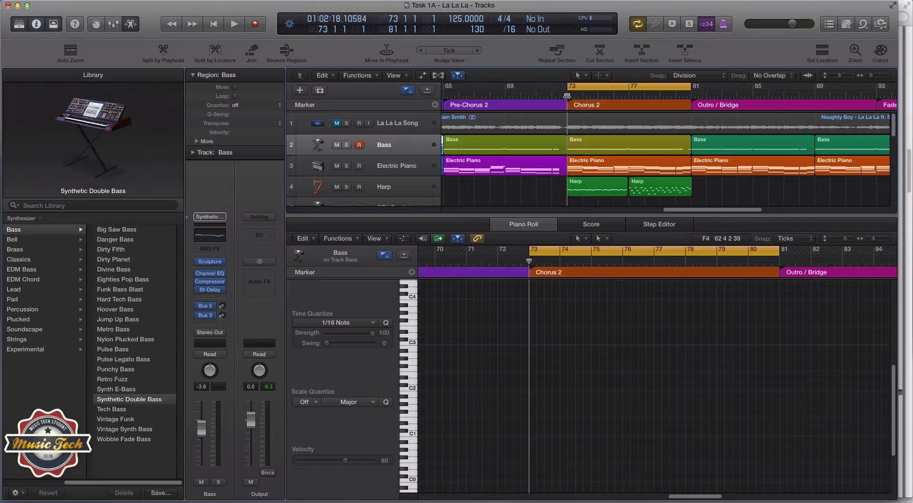
pyautogui.press('space')
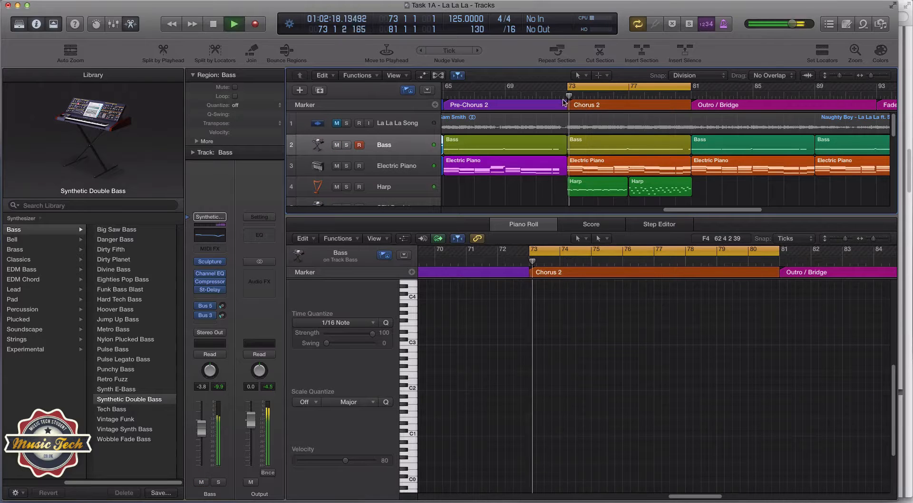
# Step: Compare Chorus 2 during playback by switching between the soloed La La La Song and the sequenced tracks, and stop playback
pyautogui.click(346, 124)
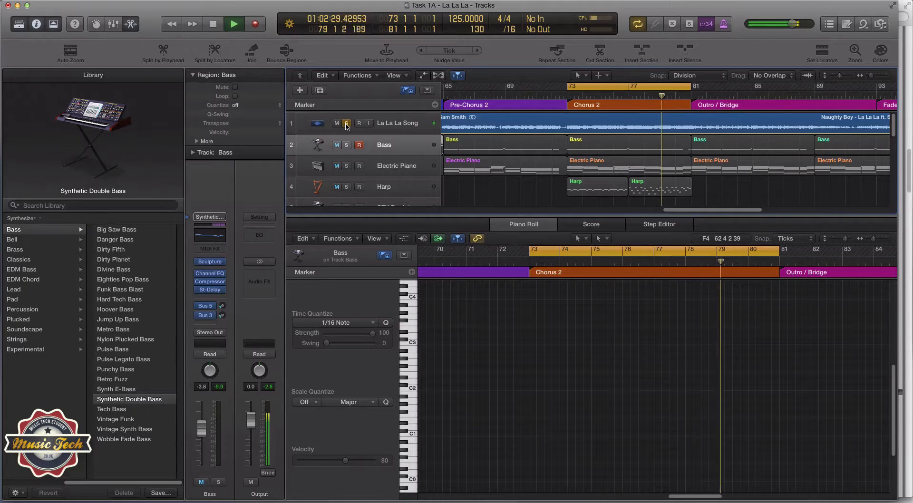
pyautogui.click(346, 124)
pyautogui.click(337, 123)
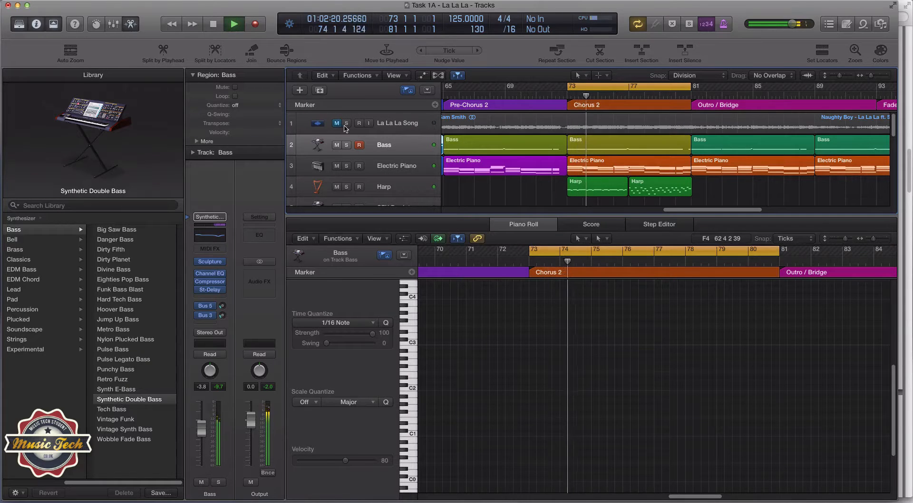
pyautogui.click(346, 124)
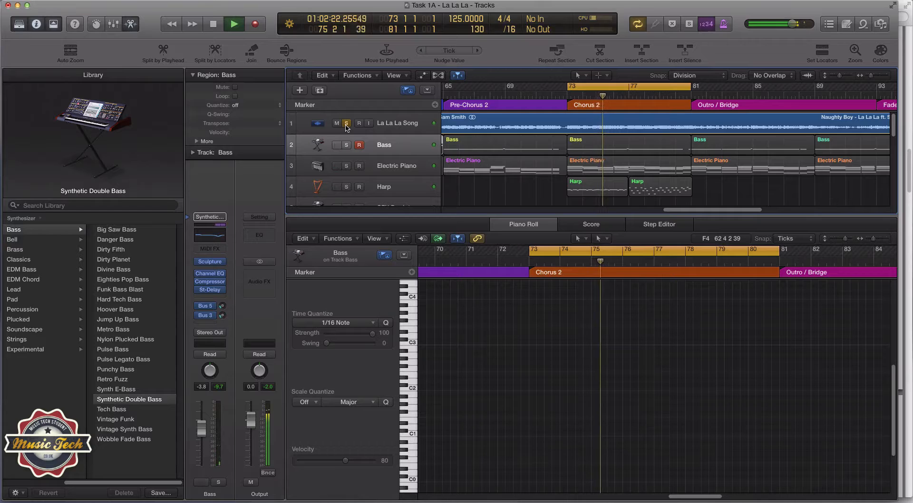
pyautogui.press('space')
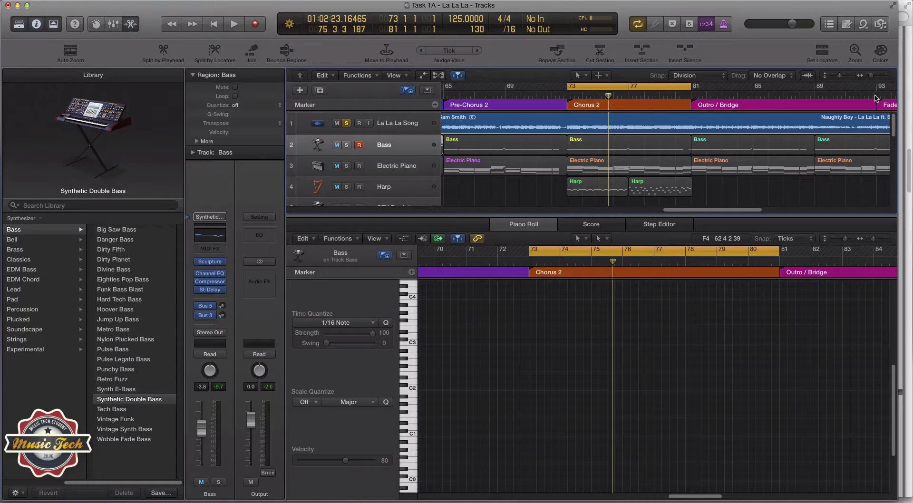
# Step: Unsolo and mute the La La La Song track, and select all Bass regions from the Intro to the Outro
pyautogui.moveTo(872, 78); pyautogui.dragTo(866, 80)
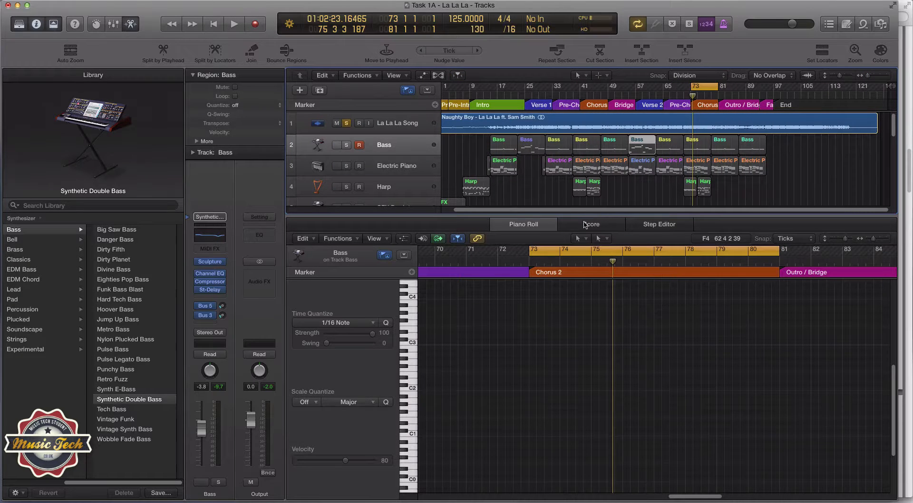
pyautogui.click(346, 123)
pyautogui.click(337, 124)
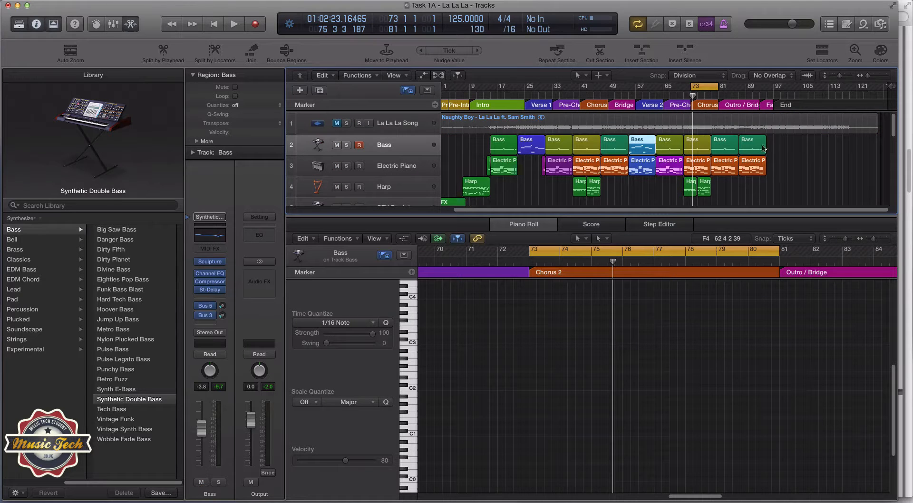
pyautogui.click(795, 148)
pyautogui.moveTo(767, 148); pyautogui.dragTo(504, 149)
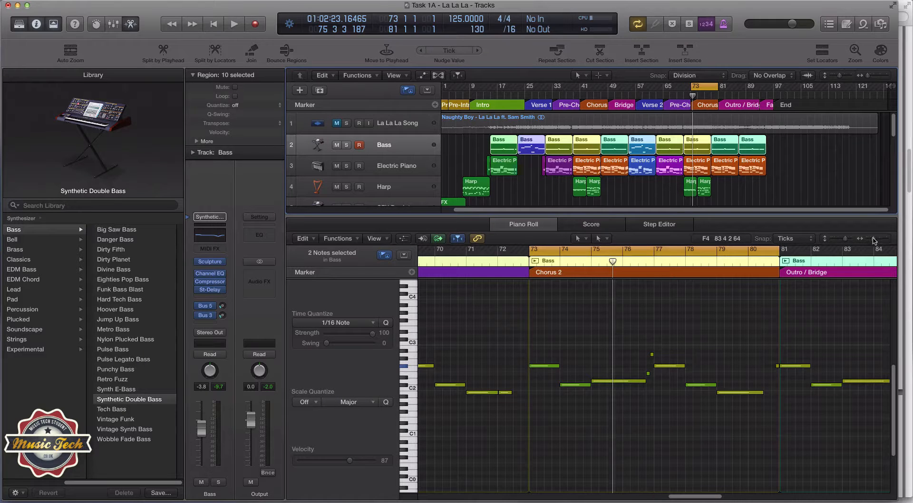
# Step: Fit the Bass regions into the Piano Roll view and select all their notes with the Pointer Tool
pyautogui.moveTo(874, 240); pyautogui.dragTo(863, 243)
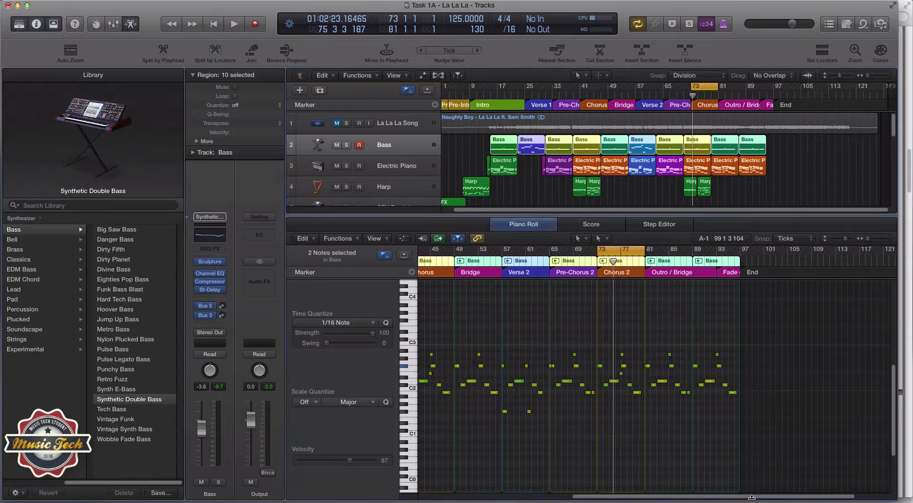
pyautogui.moveTo(752, 497); pyautogui.dragTo(664, 500)
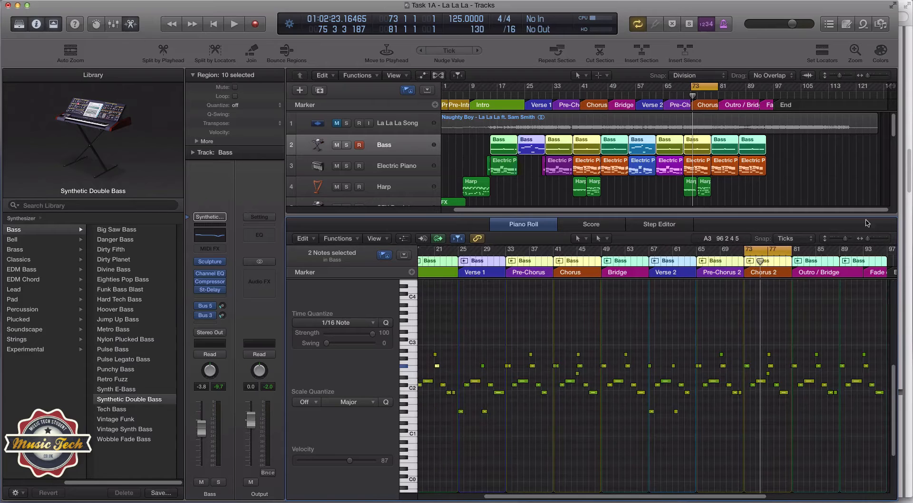
pyautogui.moveTo(872, 242); pyautogui.dragTo(869, 242)
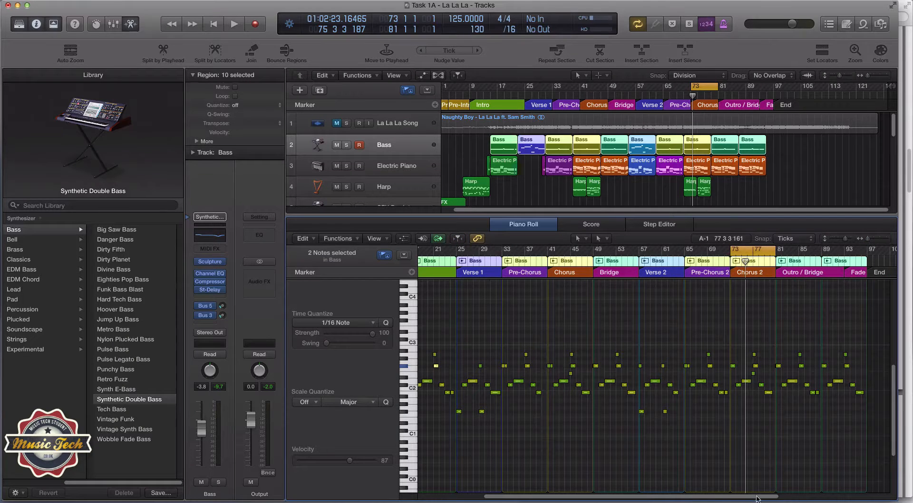
pyautogui.moveTo(758, 499); pyautogui.dragTo(741, 502)
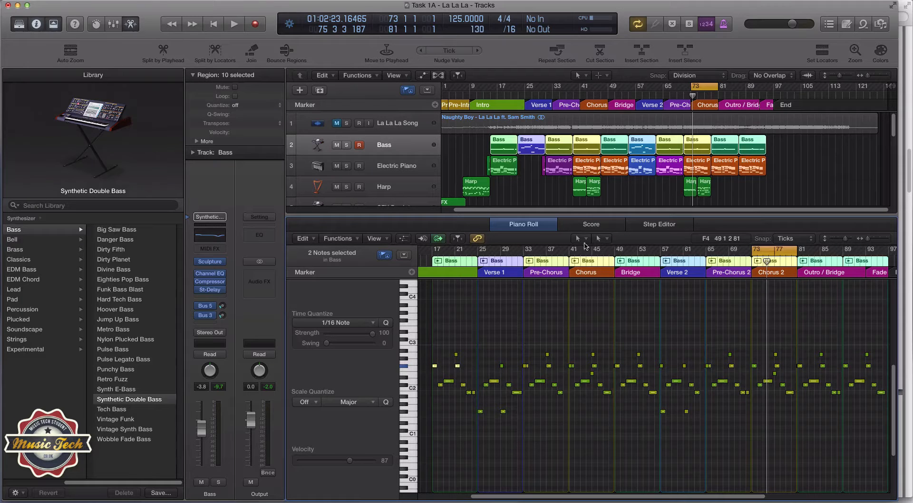
pyautogui.click(584, 242)
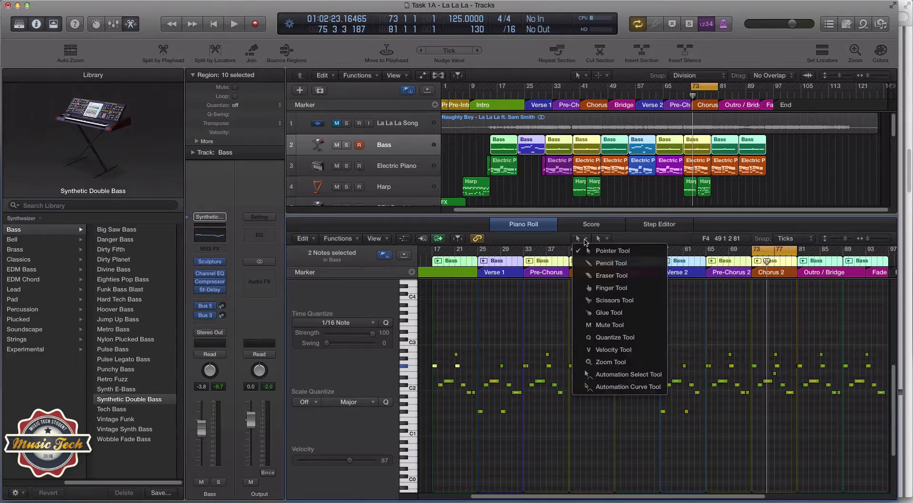
pyautogui.click(602, 256)
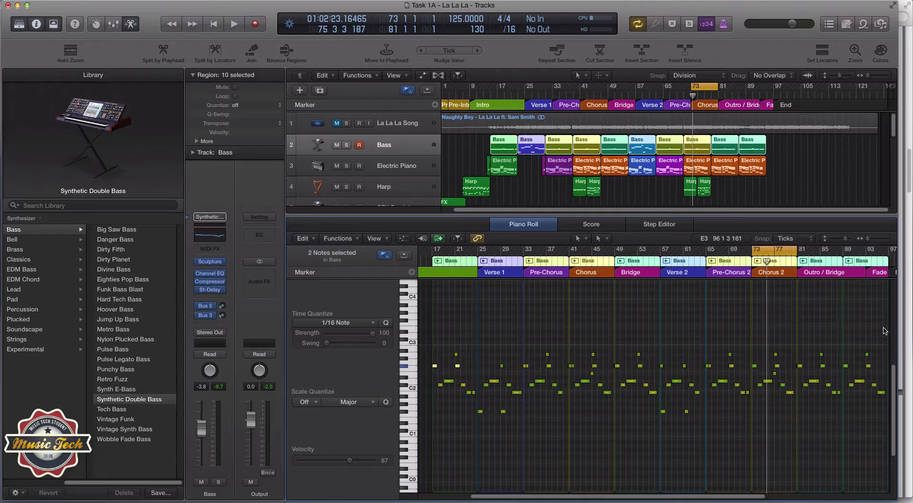
pyautogui.moveTo(884, 330); pyautogui.dragTo(432, 444)
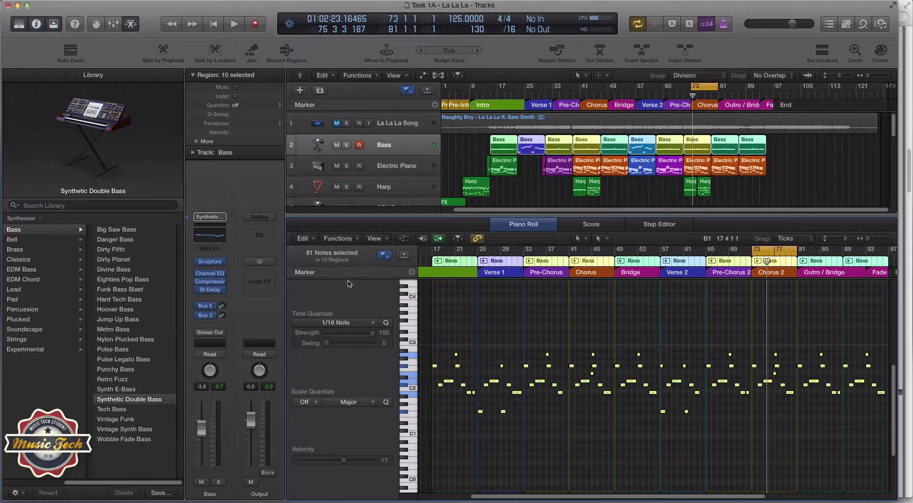
# Step: Apply the Random Velocity MIDI Transform to the selected bass notes with a velocity range of 75 to 90
pyautogui.click(356, 240)
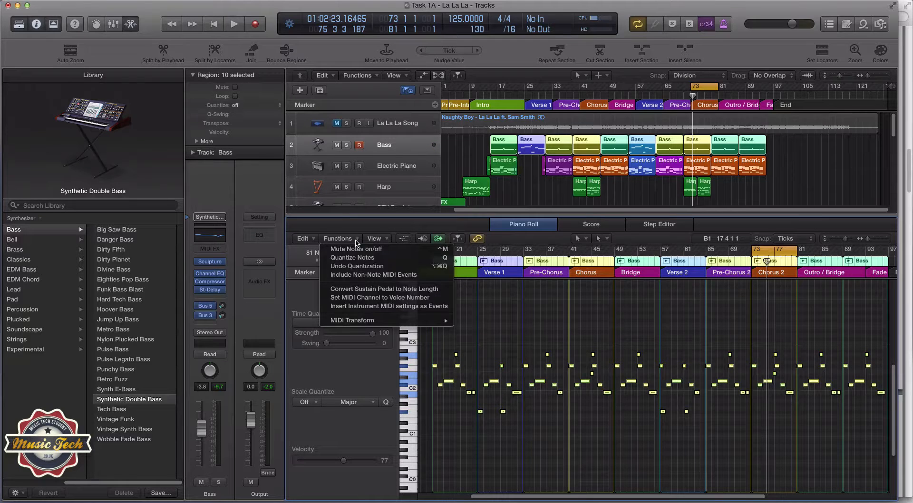
pyautogui.moveTo(425, 323)
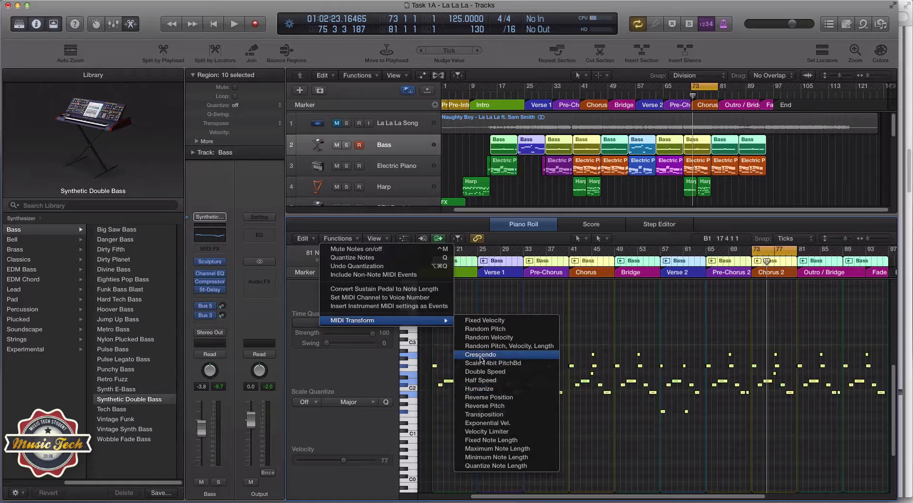
pyautogui.click(477, 341)
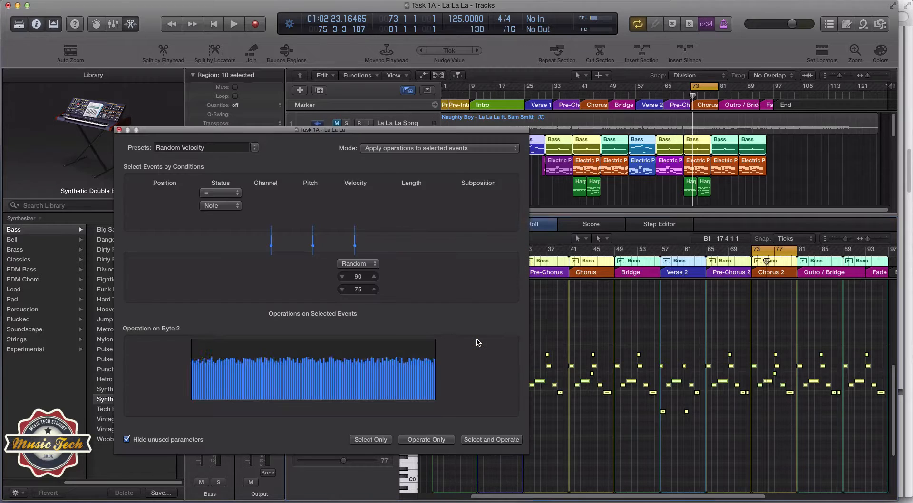
pyautogui.moveTo(260, 131); pyautogui.dragTo(309, 130)
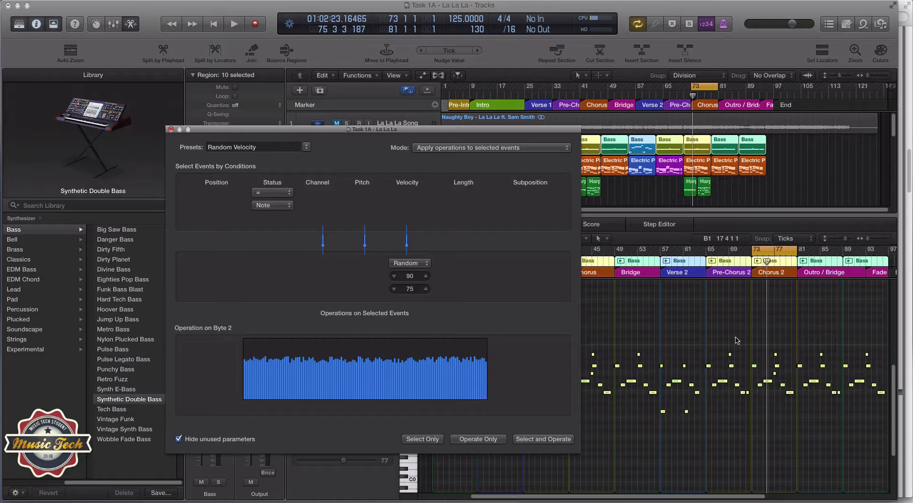
pyautogui.click(536, 442)
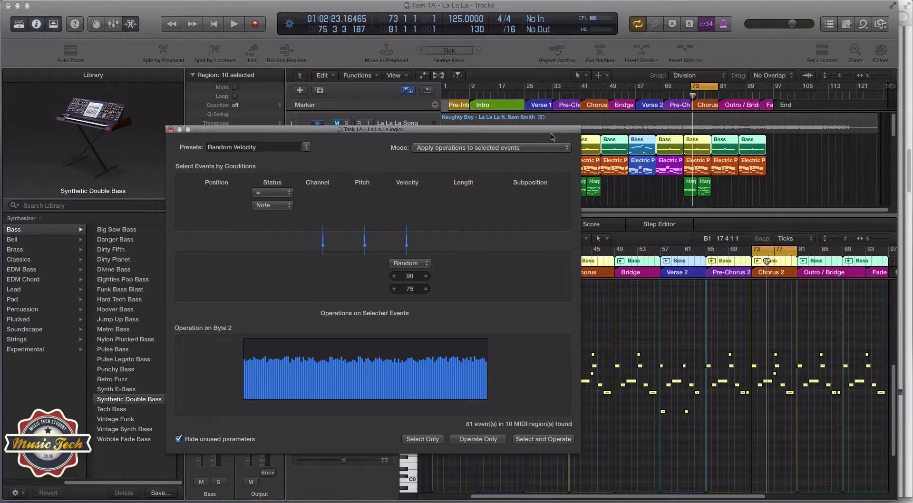
# Step: Move the Random Velocity transform window clear of the Bass regions and close it
pyautogui.moveTo(468, 130); pyautogui.dragTo(480, 176)
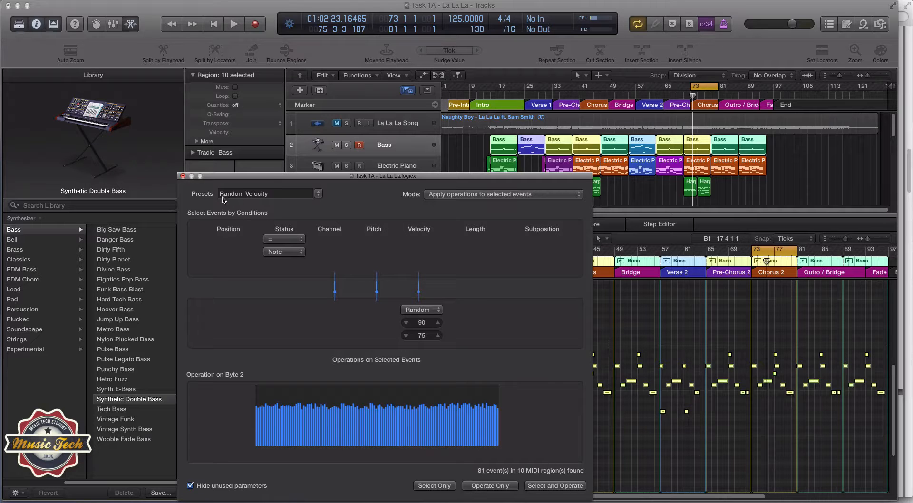
pyautogui.click(183, 176)
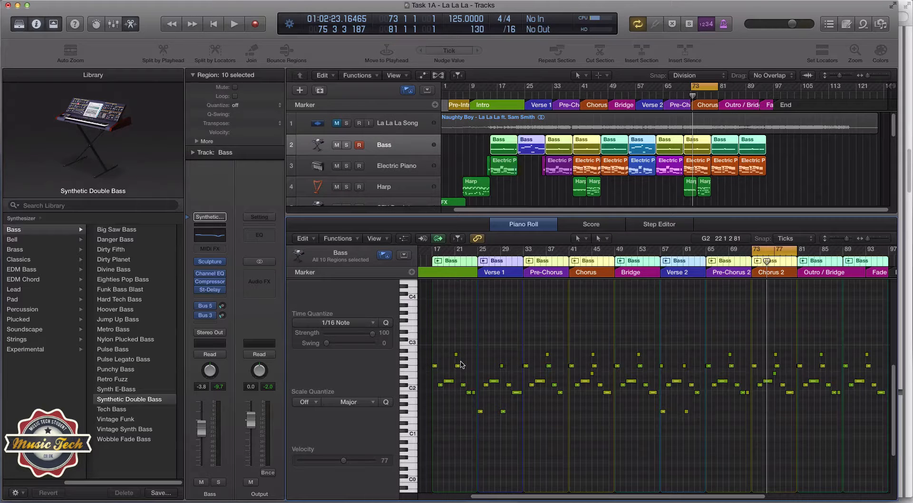
# Step: Open the Humanize MIDI Transform to view its settings, and close it without applying it
pyautogui.click(357, 240)
pyautogui.moveTo(388, 321)
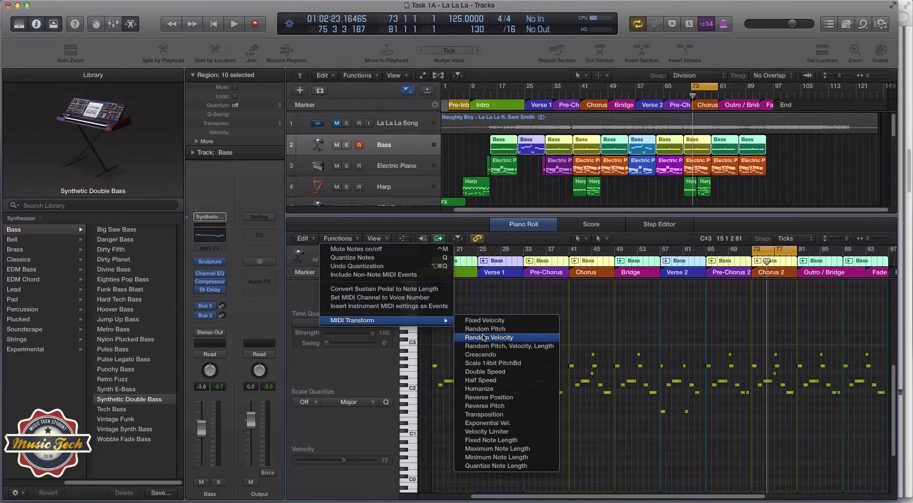
pyautogui.click(482, 389)
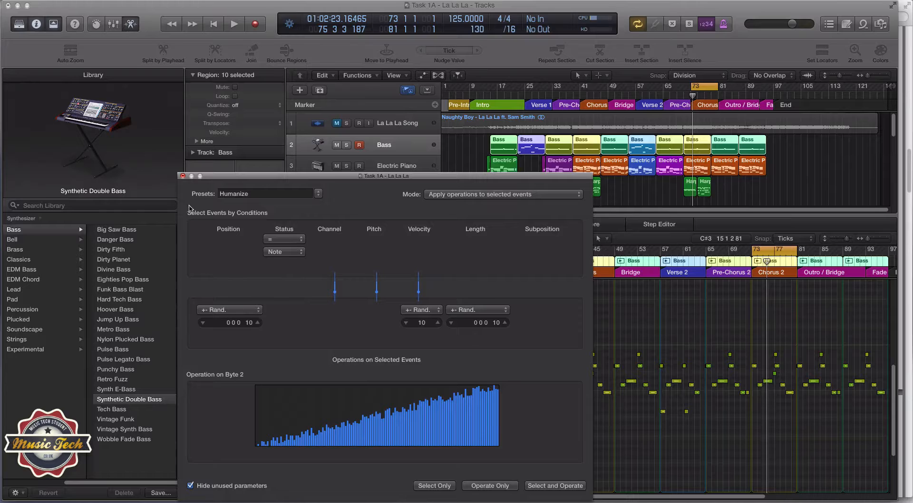
pyautogui.click(183, 176)
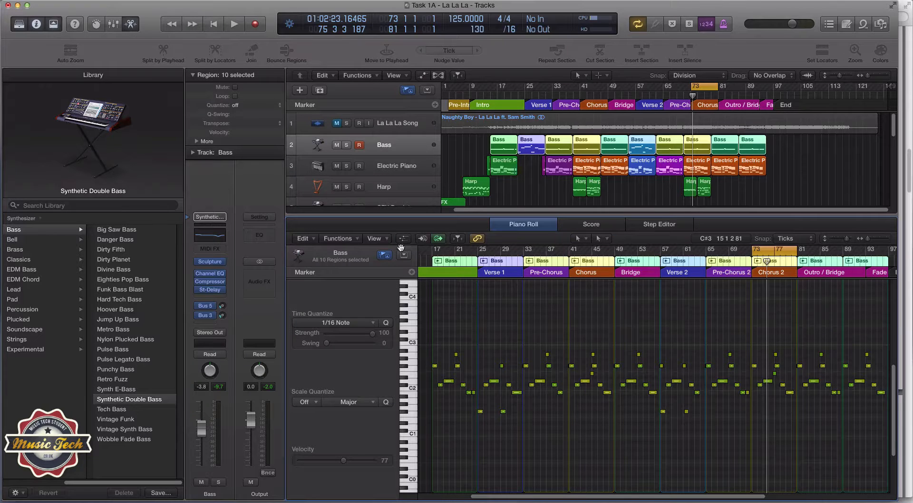
# Step: Apply the Random Velocity MIDI Transform to all bass notes with a velocity range of 40 to 127, and close its window
pyautogui.click(359, 238)
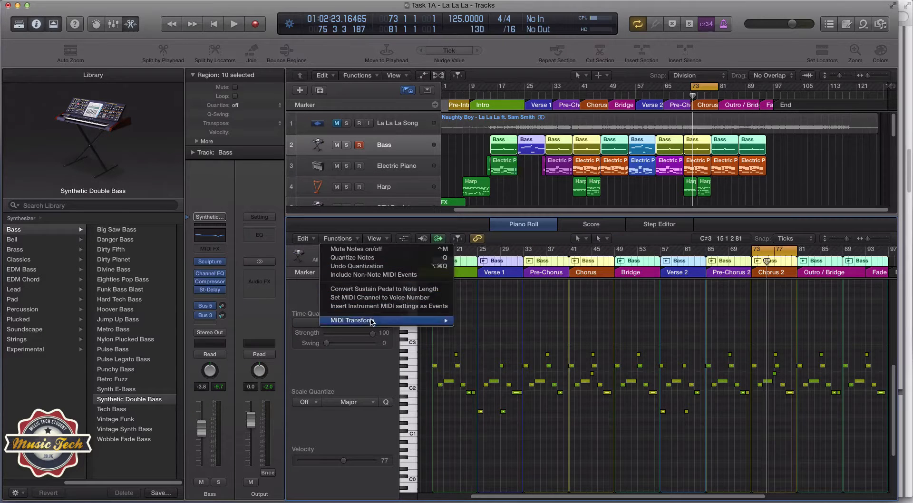
pyautogui.click(472, 338)
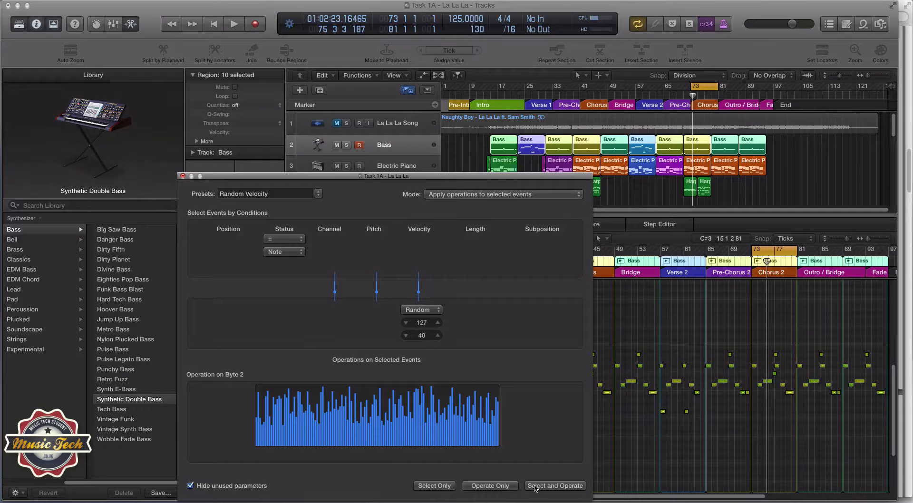
pyautogui.click(535, 487)
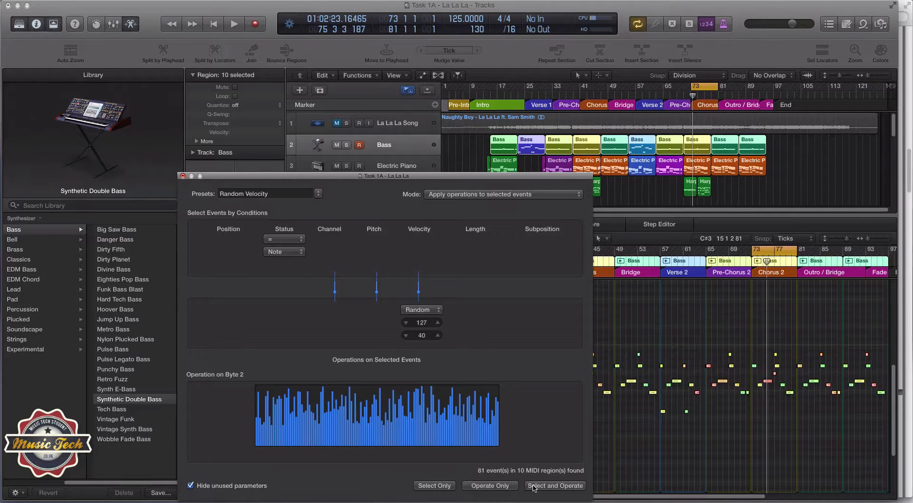
pyautogui.click(182, 176)
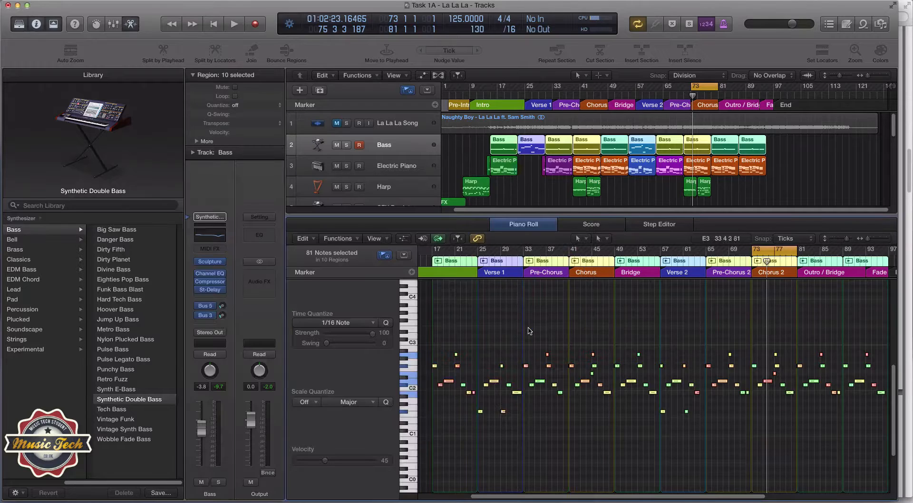
# Step: Deselect the bass notes, play Verse 1 from bar 25 to hear the randomised velocities, and stop playback
pyautogui.click(530, 331)
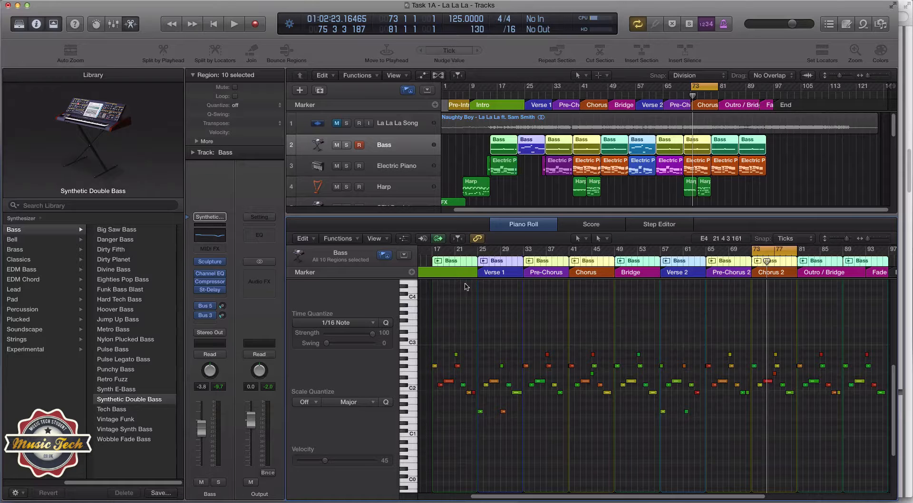
pyautogui.click(478, 262)
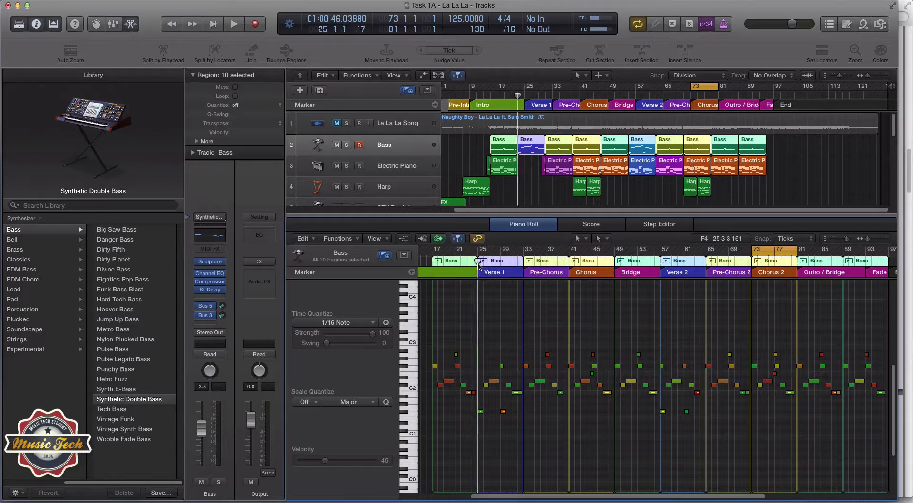
pyautogui.press('space')
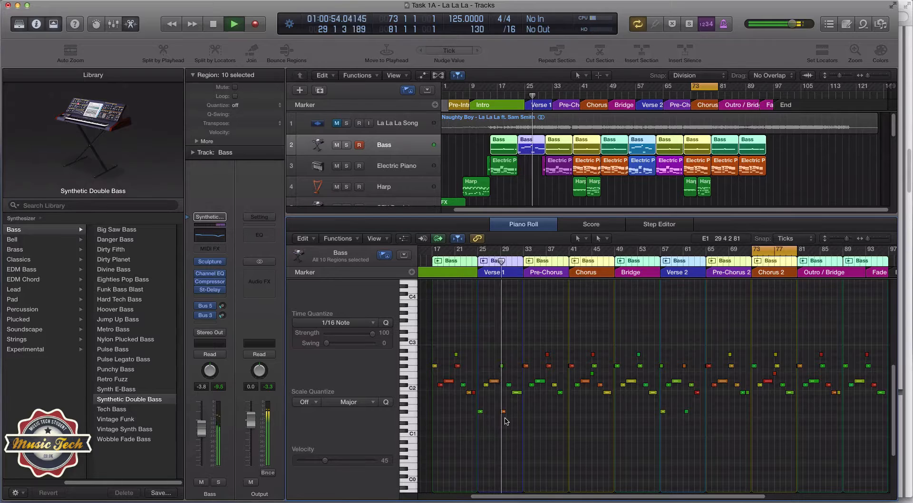
pyautogui.press('space')
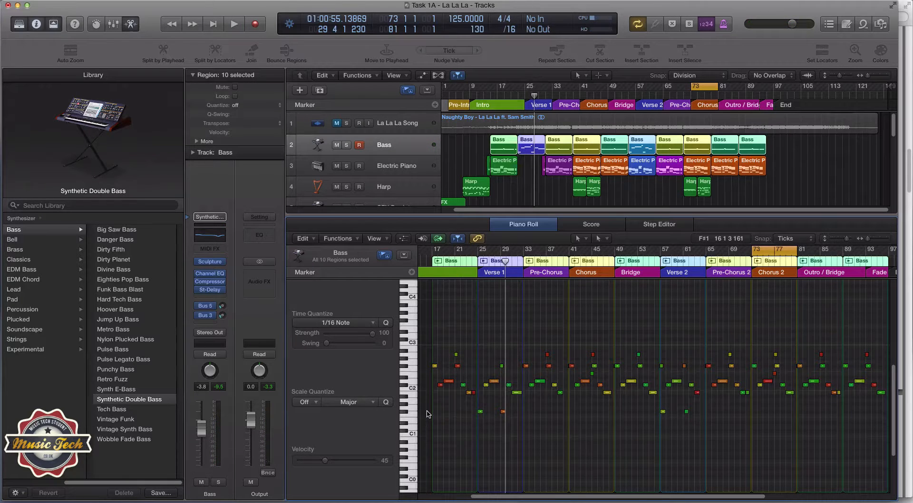
# Step: Undo the last Random Velocity transform on the bass notes
pyautogui.press('super+a')
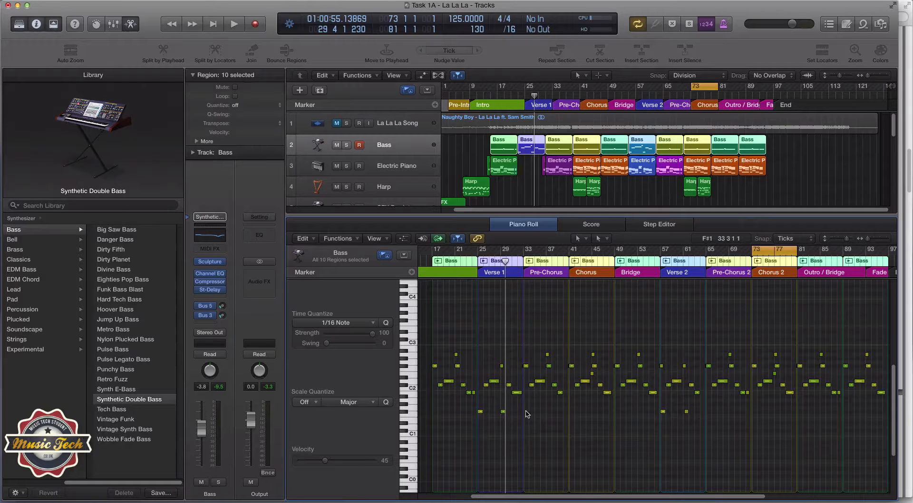